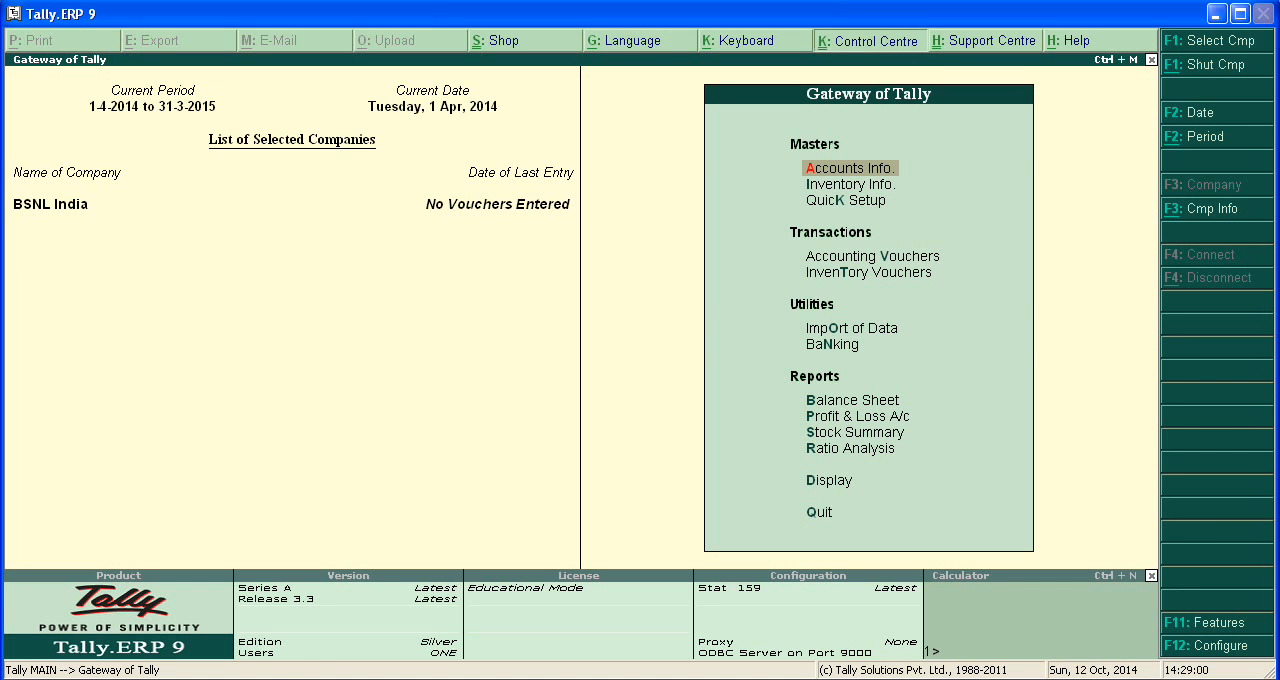
key("ctrl+k")
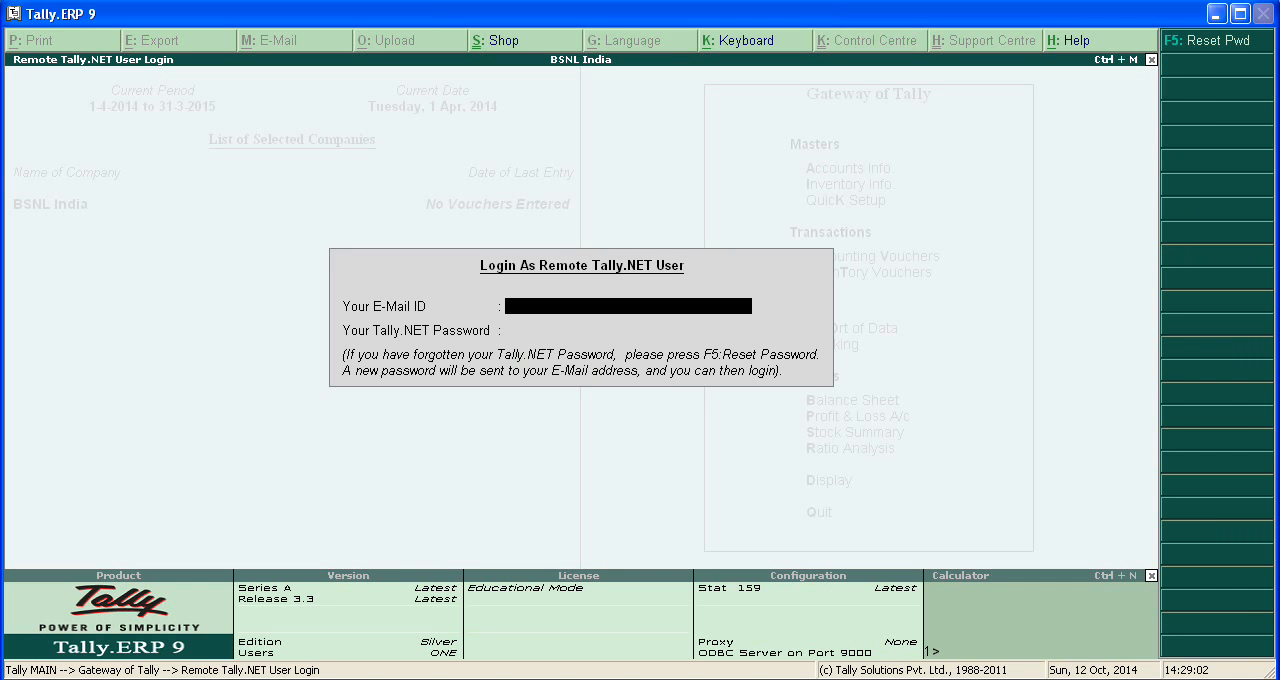
key("Escape")
key("Escape")
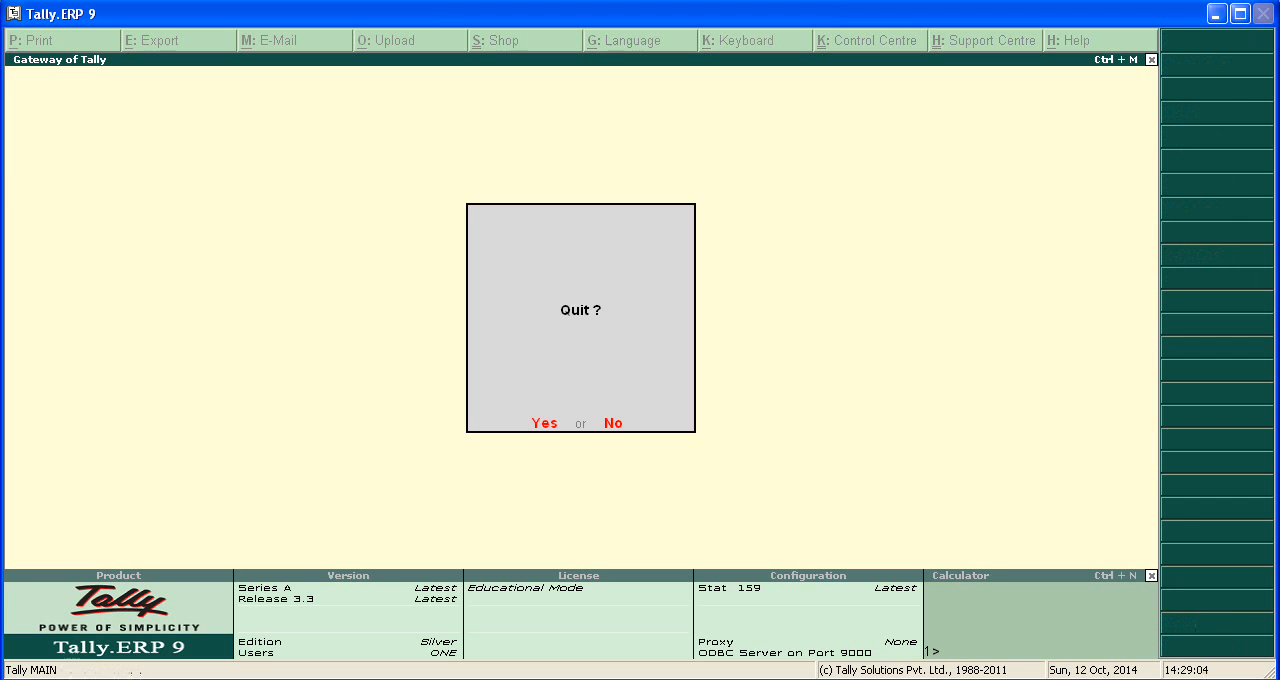
key("n")
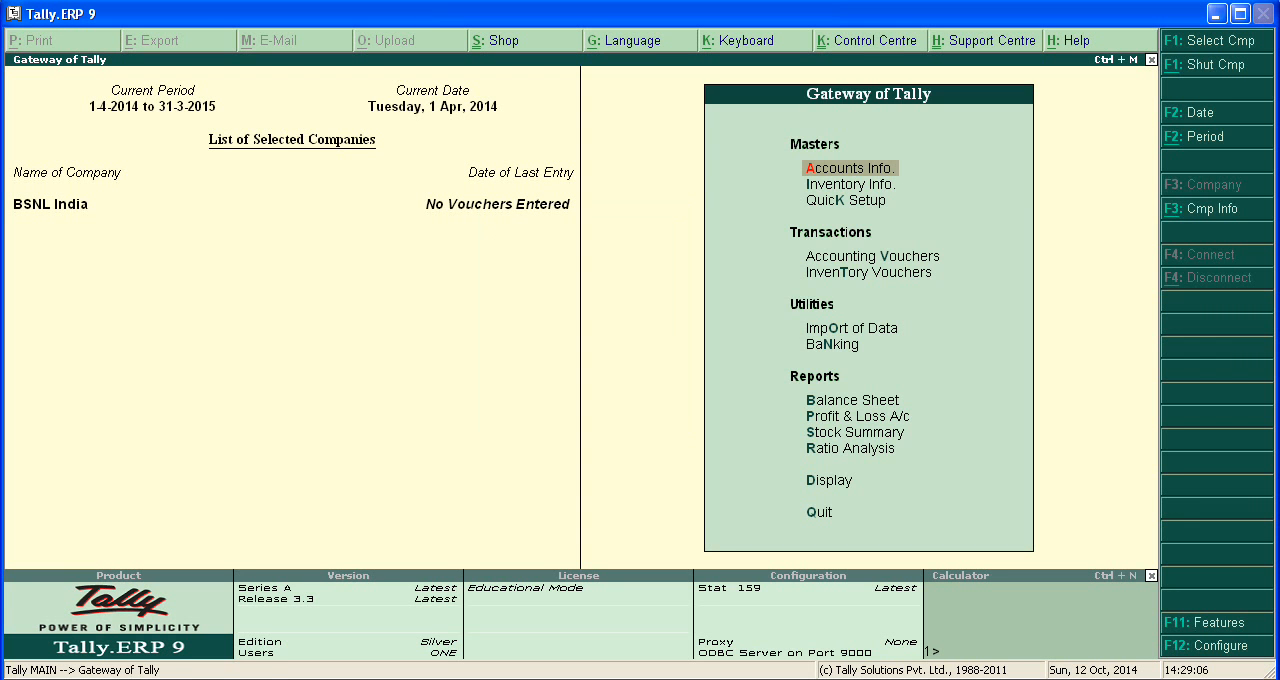
Set the Set/Alter Service Tax Details option to Yes in BSNL India's Statutory & Taxation features.
key("F11")
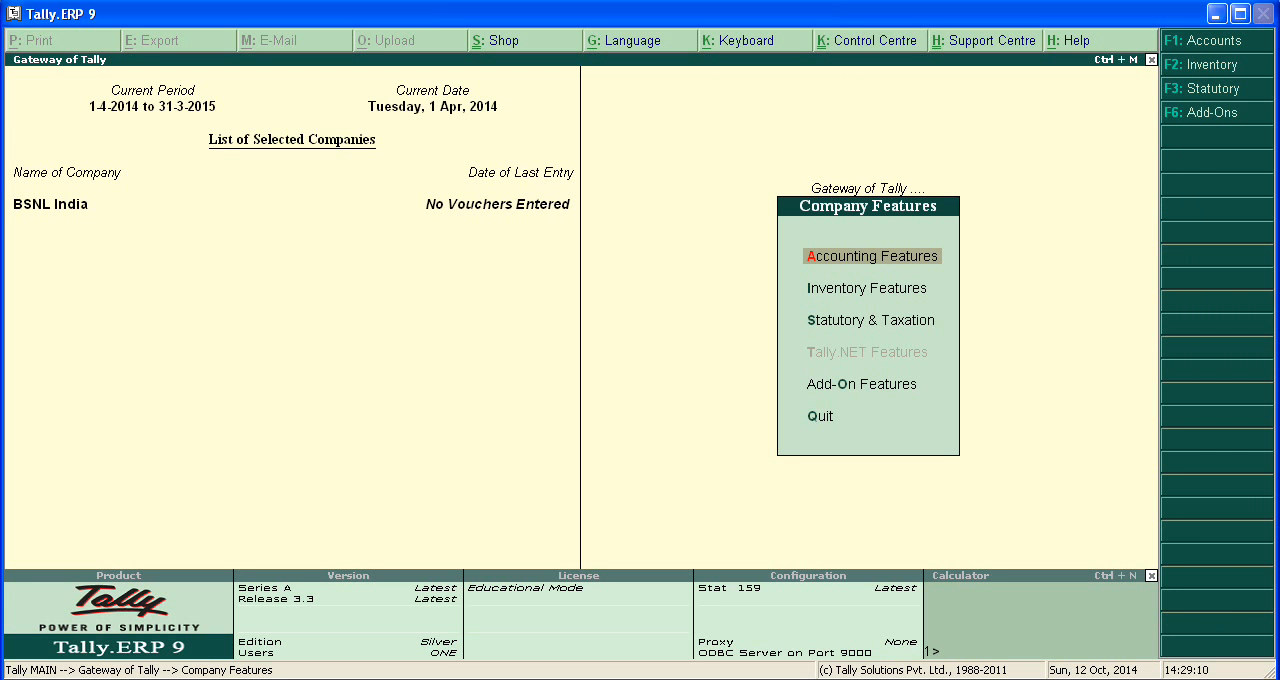
key("Down")
key("Down")
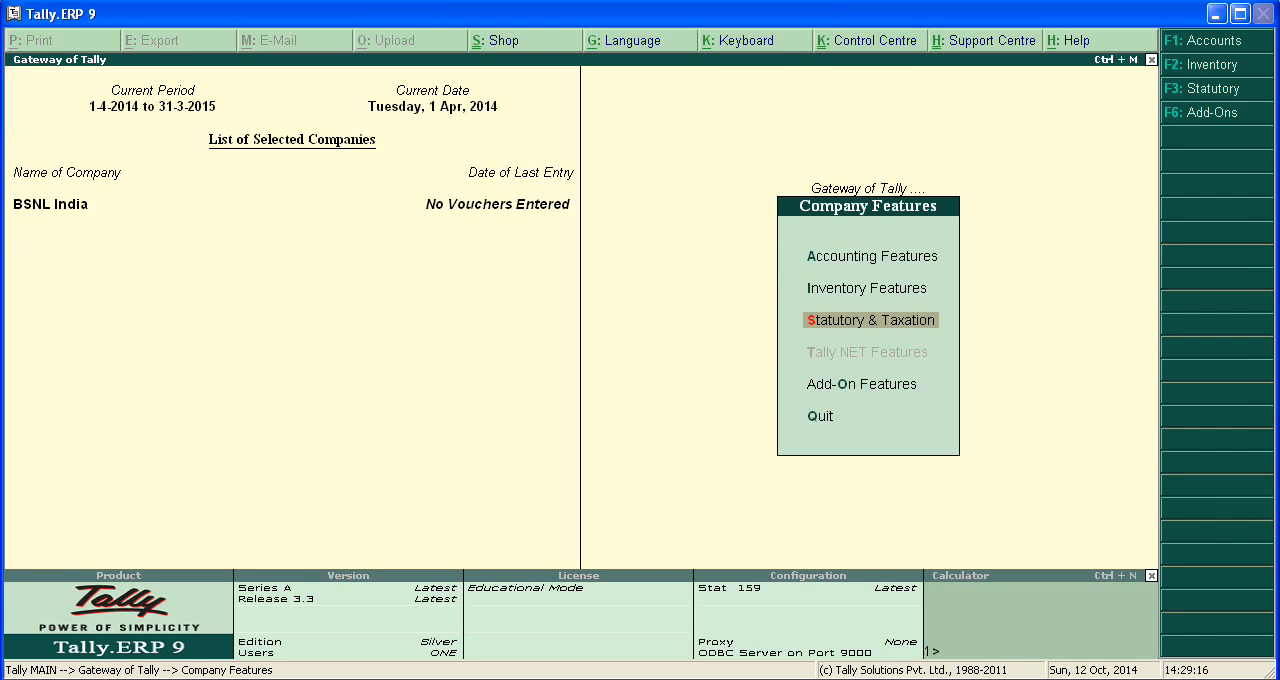
key("Return")
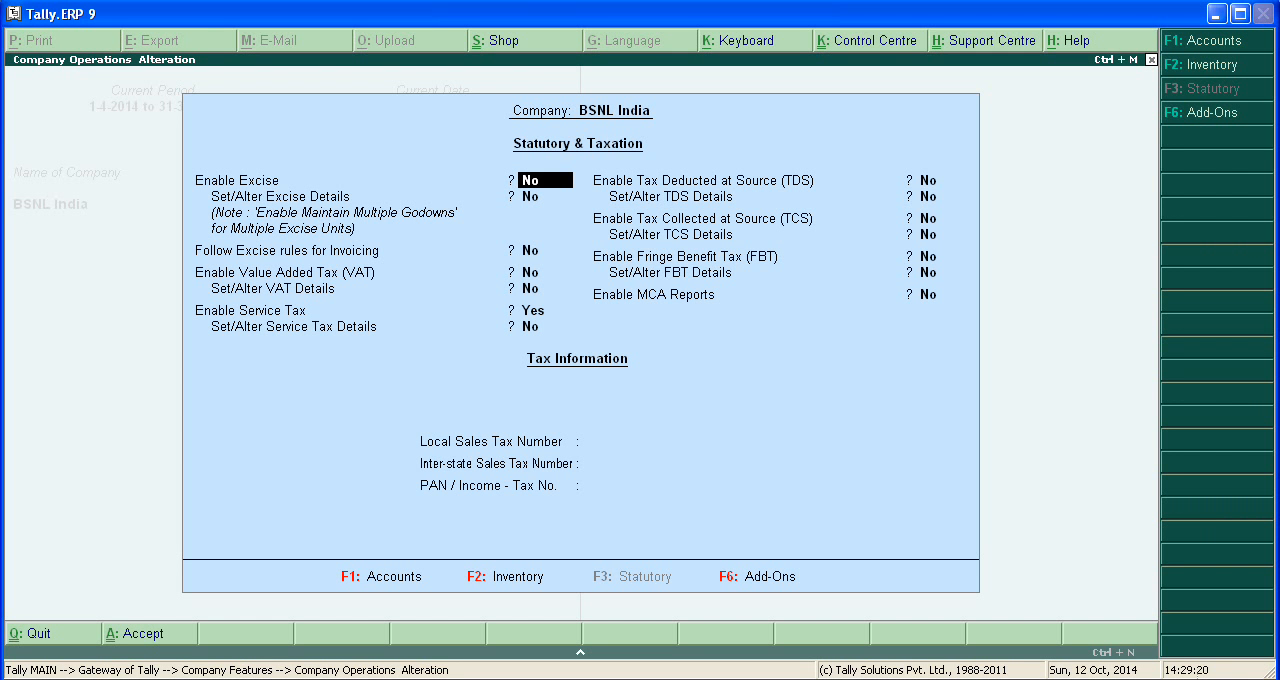
key("Return")
key("Return")
key("Return")
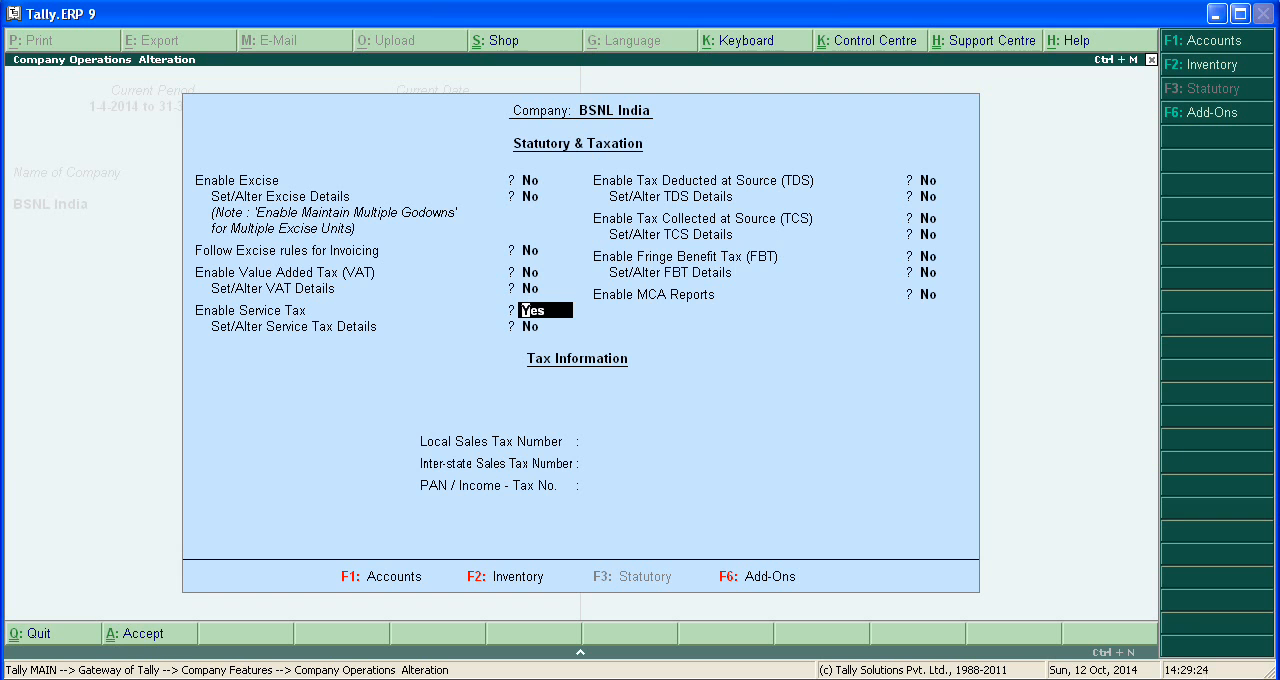
key("Return")
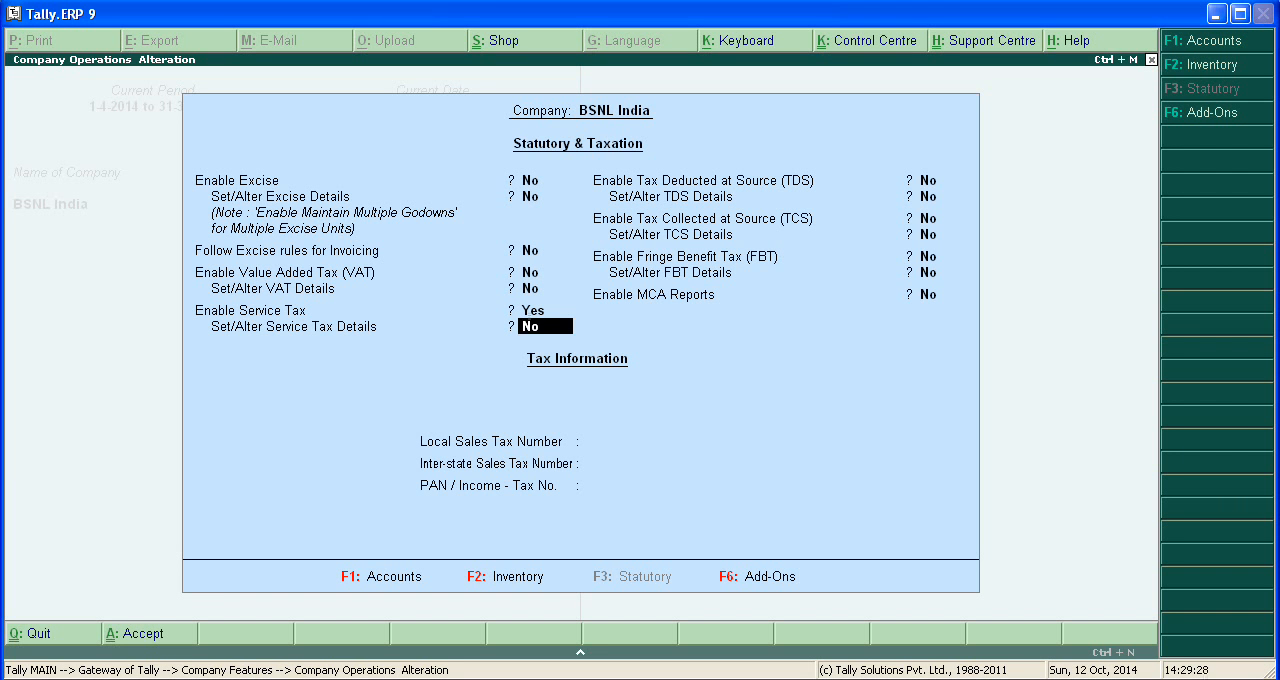
type("y")
key("Return")
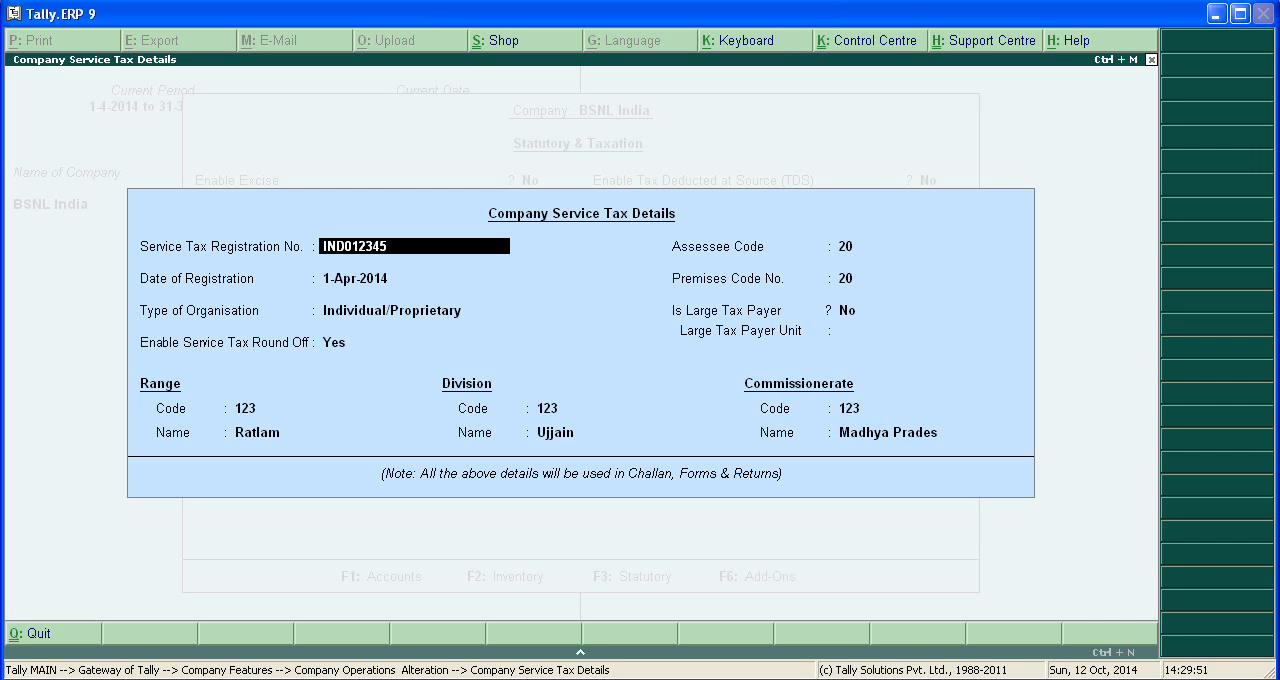
Review the company's service tax registration, organisation type, assessee and premises codes, and range, division and commissionerate details.
key("Return")
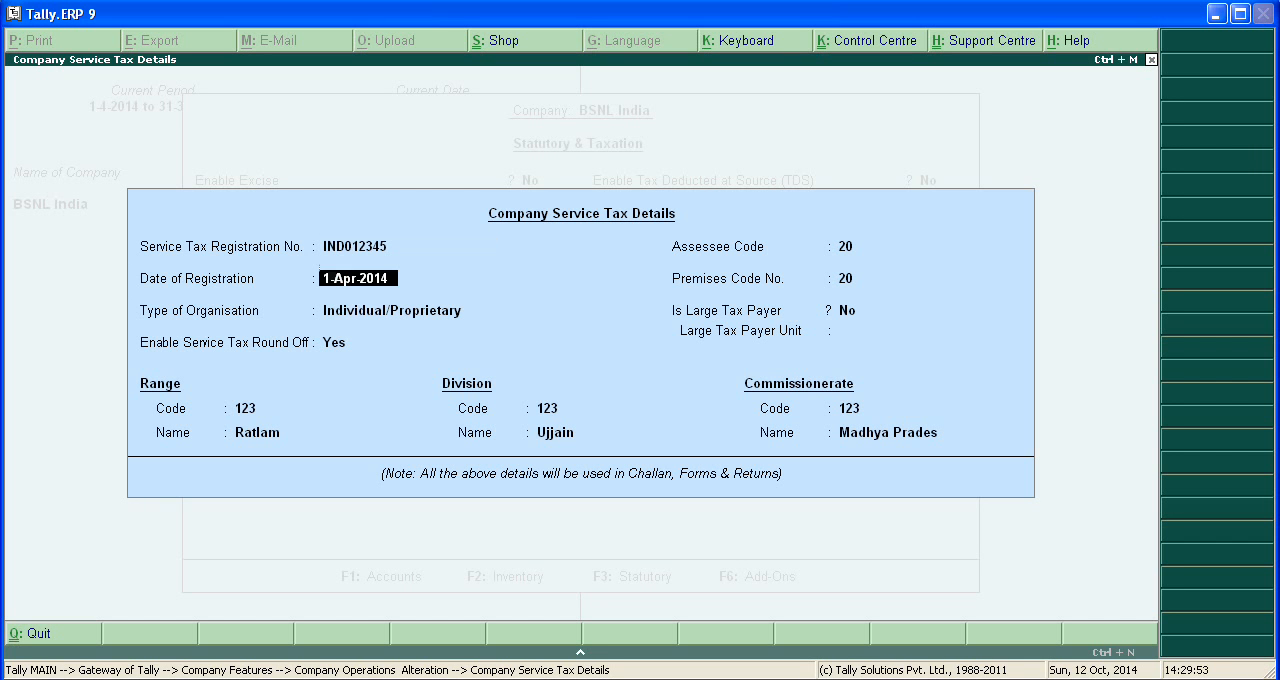
key("Return")
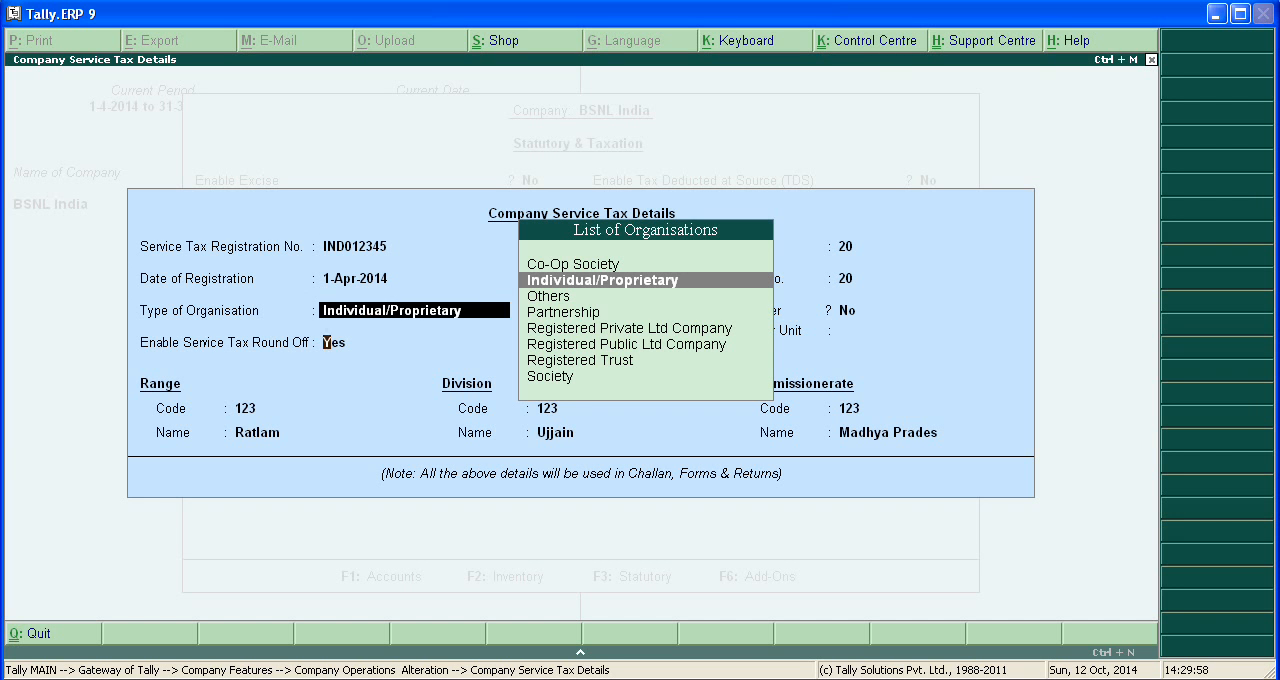
key("Return")
key("Return")
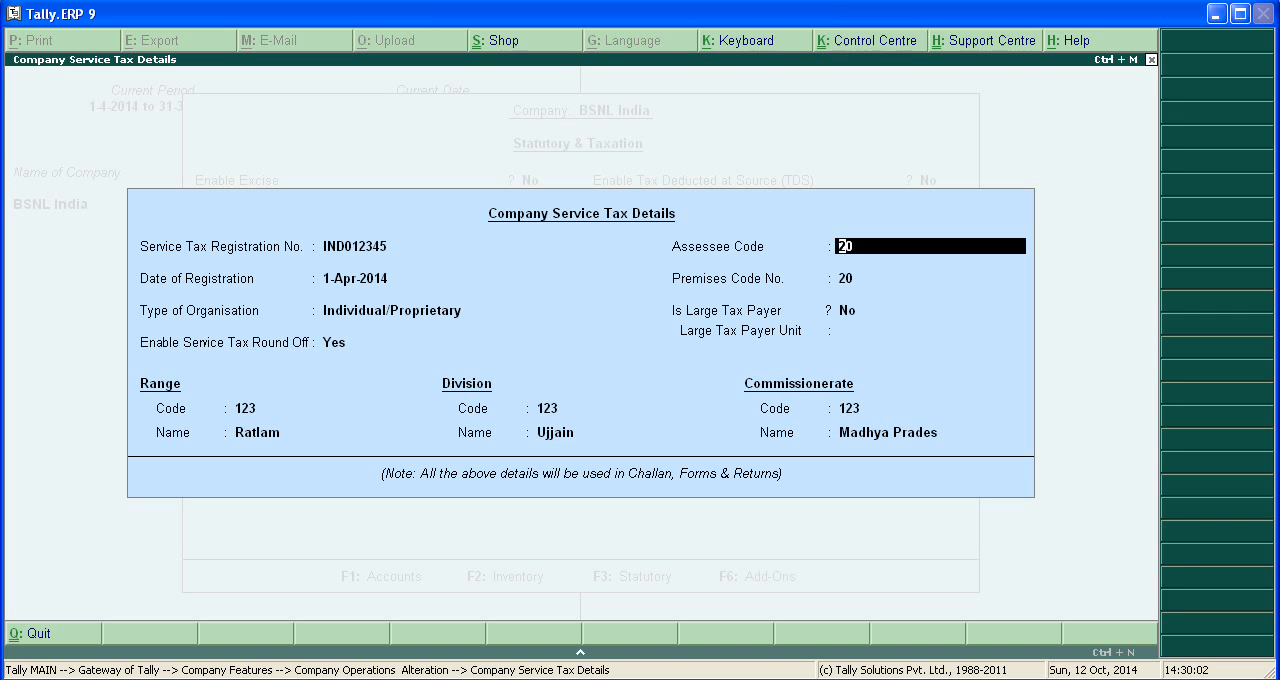
key("Return")
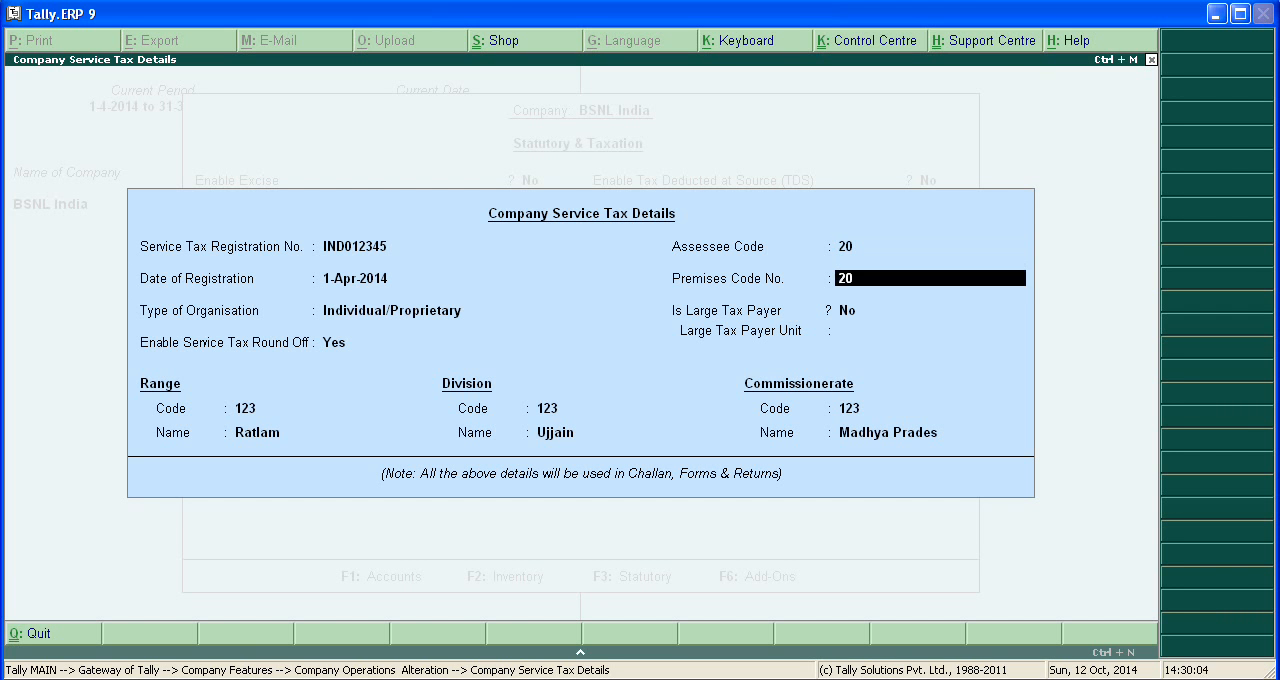
key("Return")
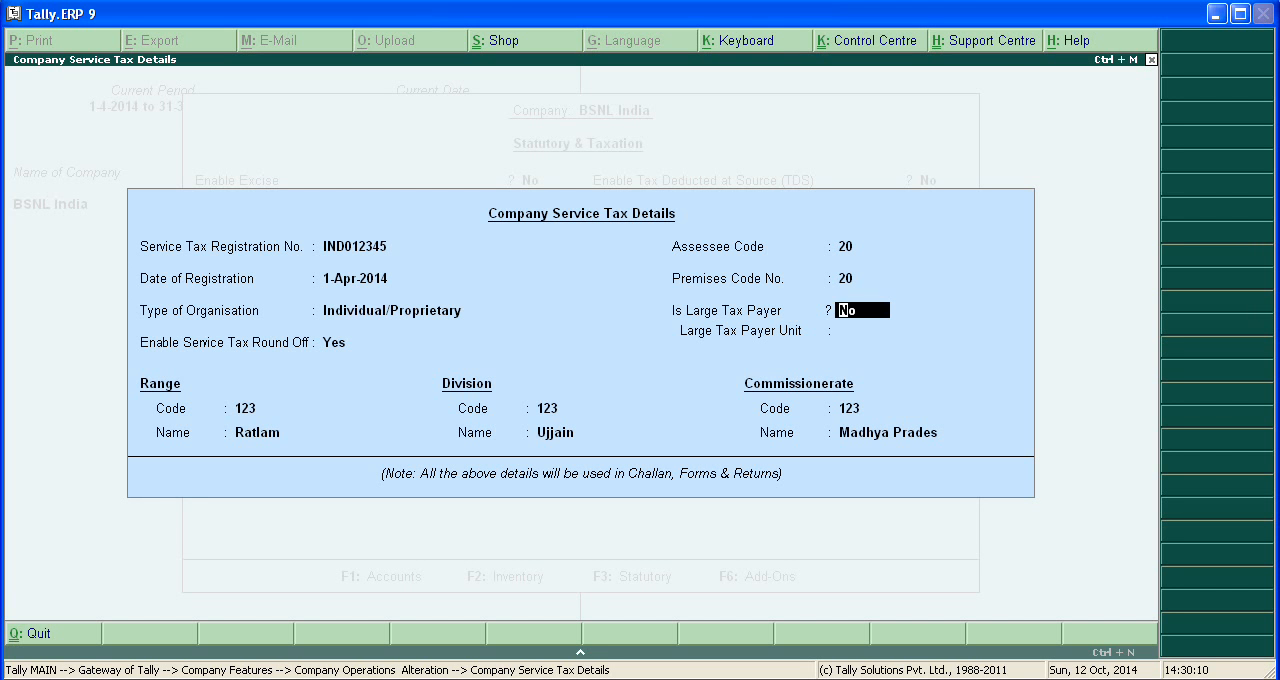
key("Return")
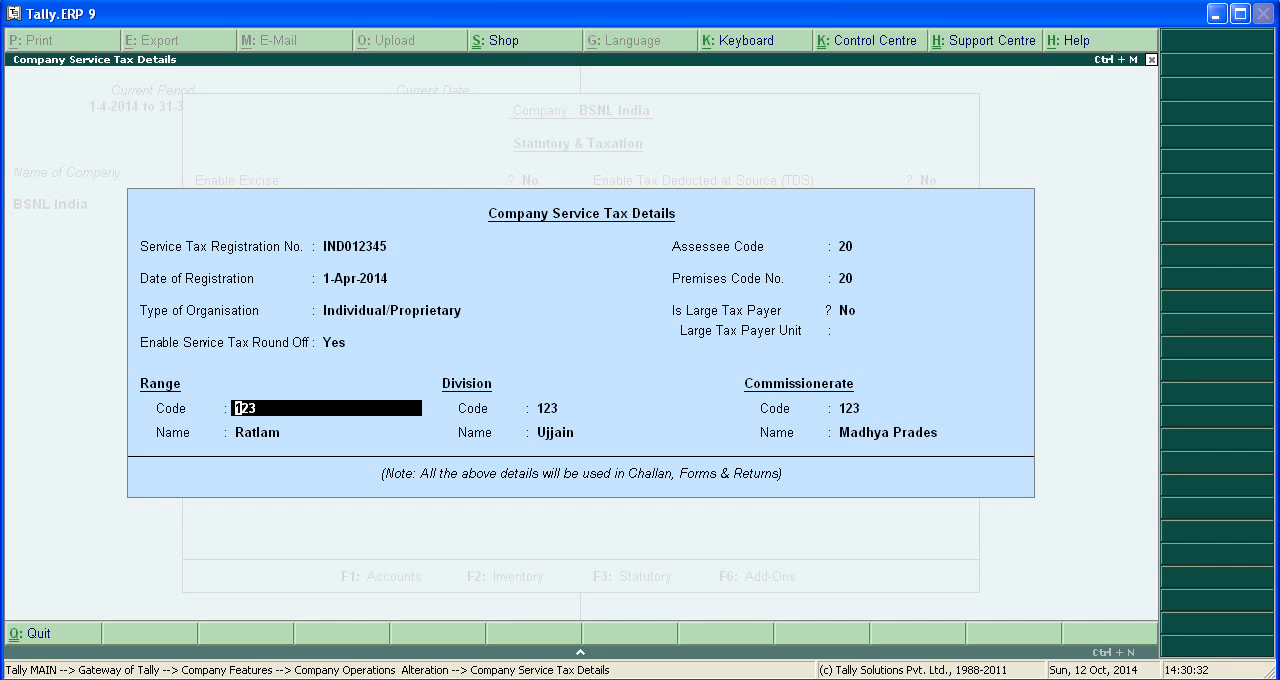
key("Return")
key("Return")
key("Return")
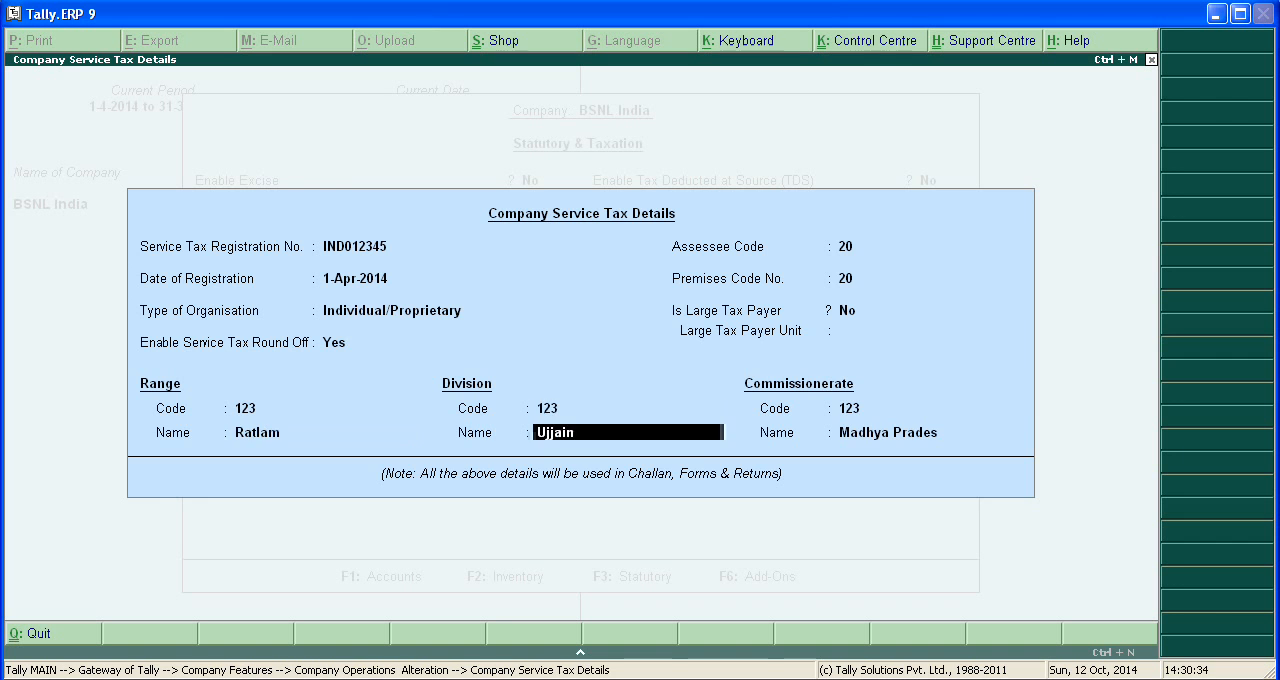
key("Return")
key("Return")
key("Return")
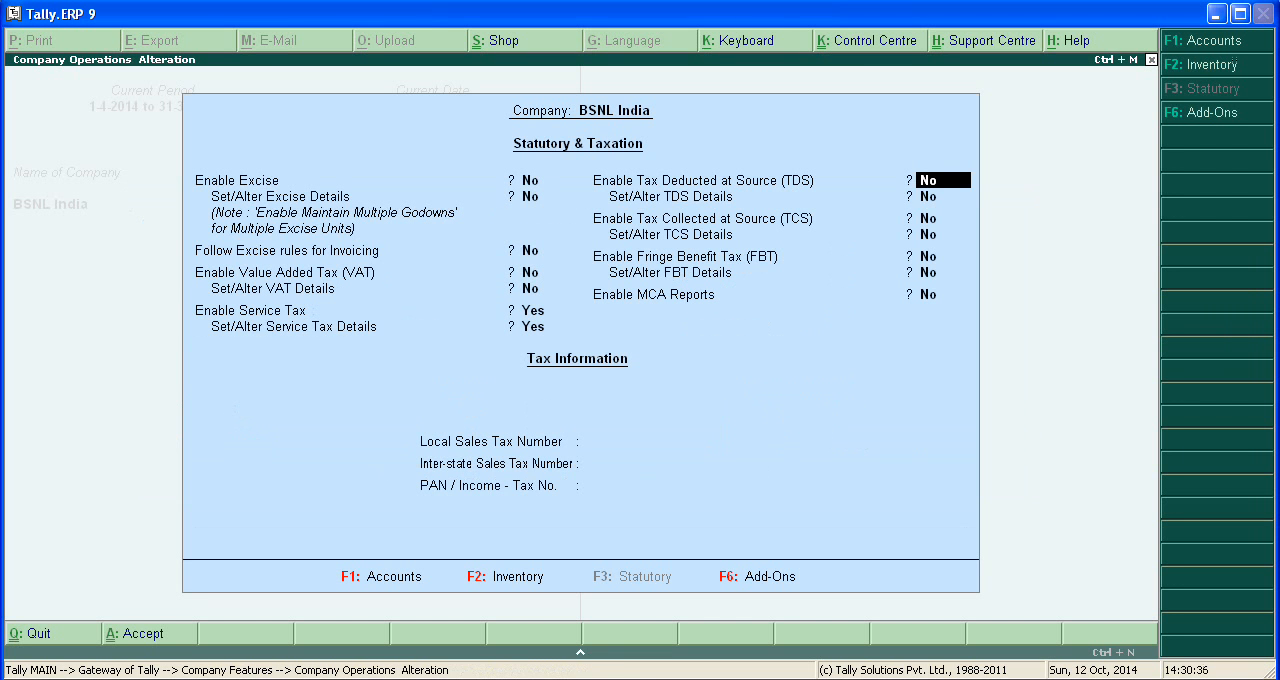
Save the Statutory & Taxation features and return to the Gateway of Tally.
key("Escape")
key("Escape")
key("n")
key("ctrl+a")
key("Escape")
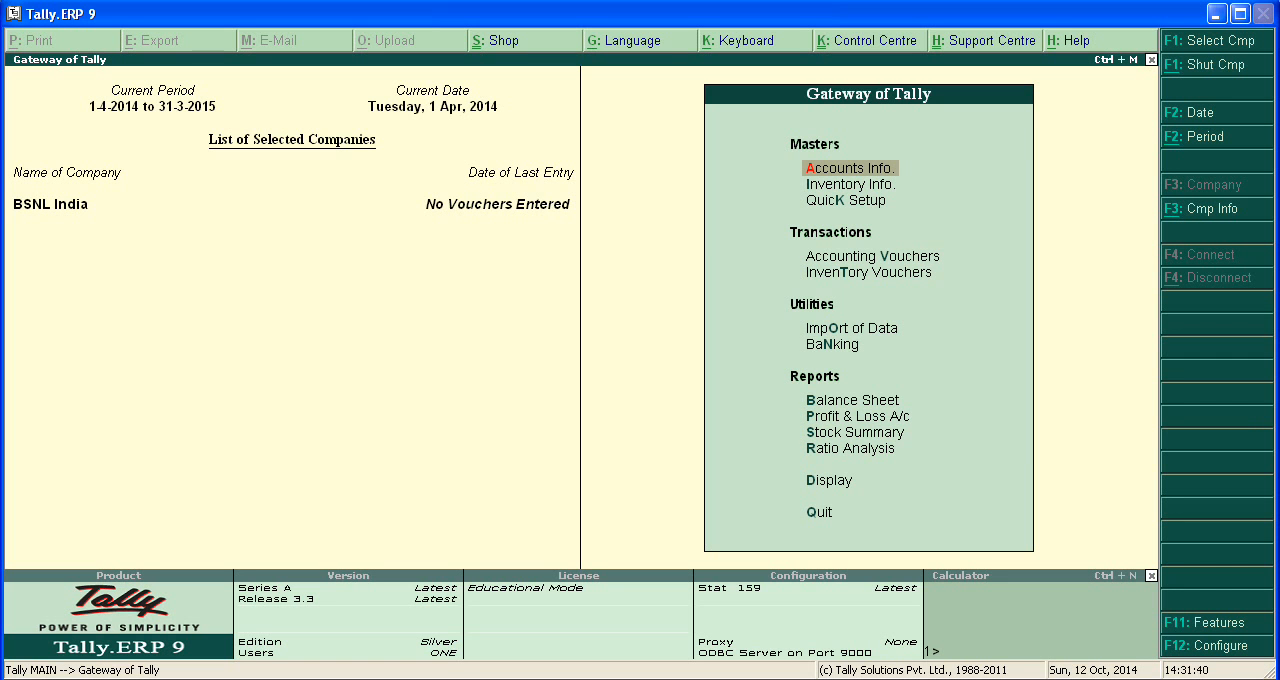
Start creating a single ledger named "Output Service Tax on Telephone Bill" without an alias.
key("Return")
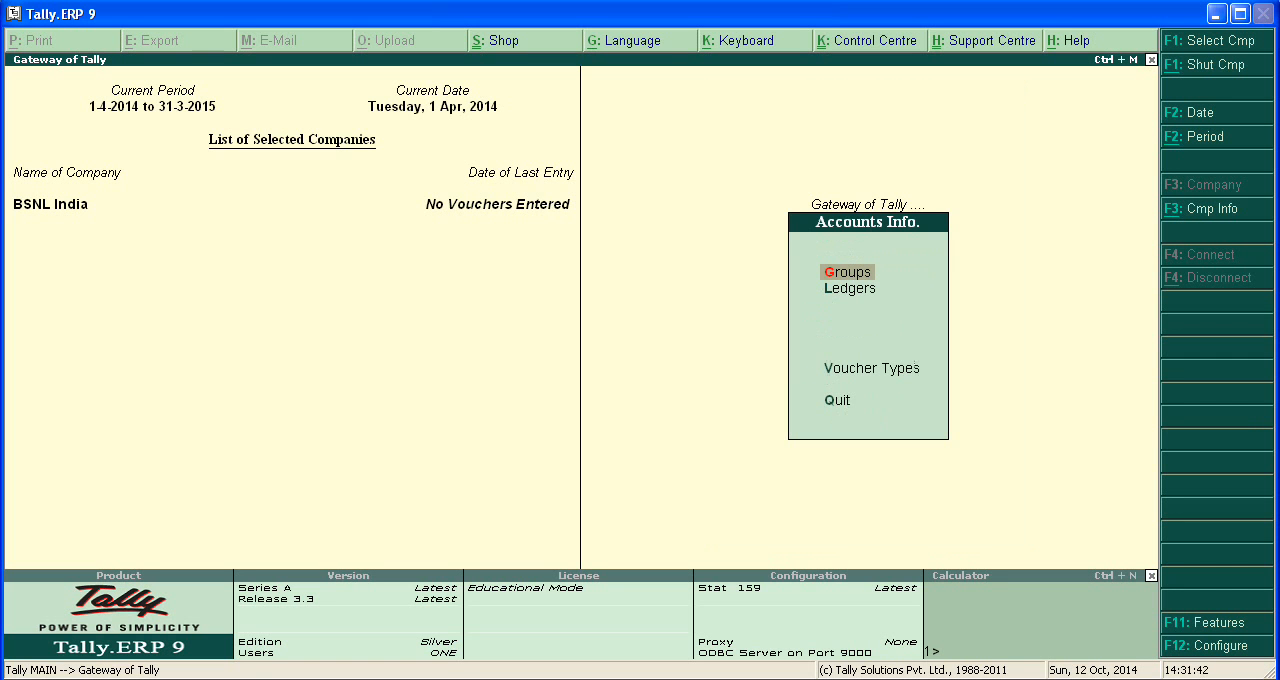
key("Down")
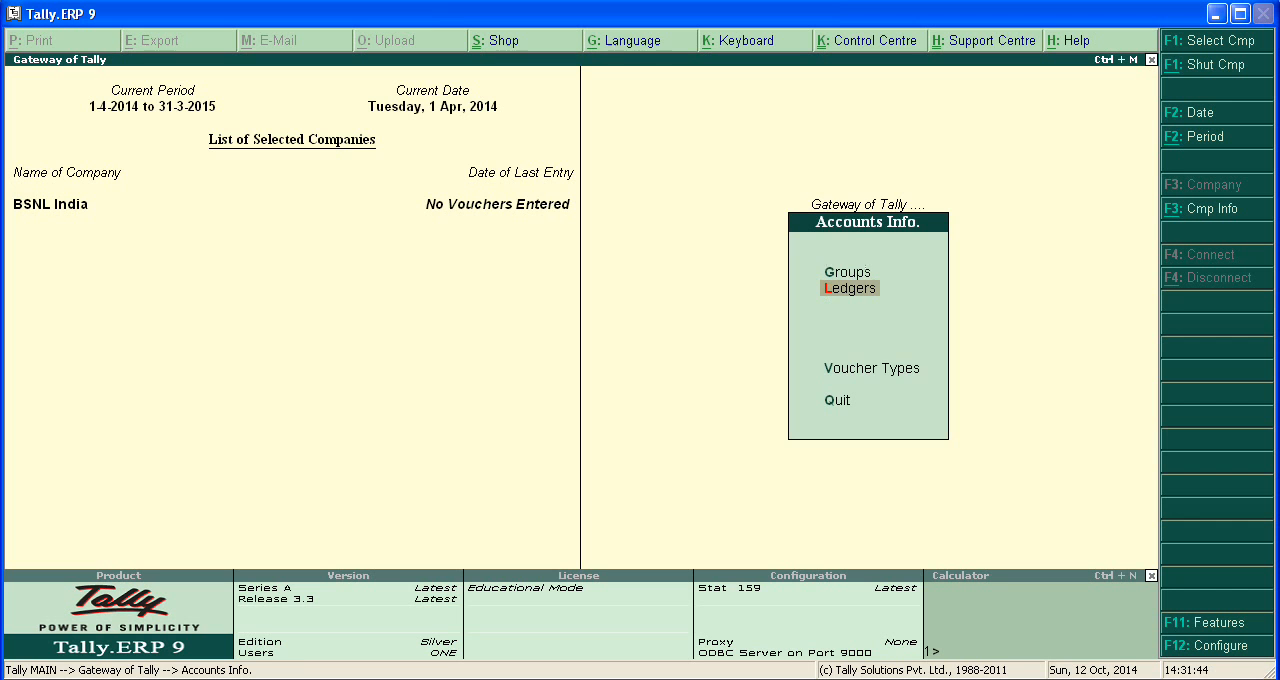
key("Return")
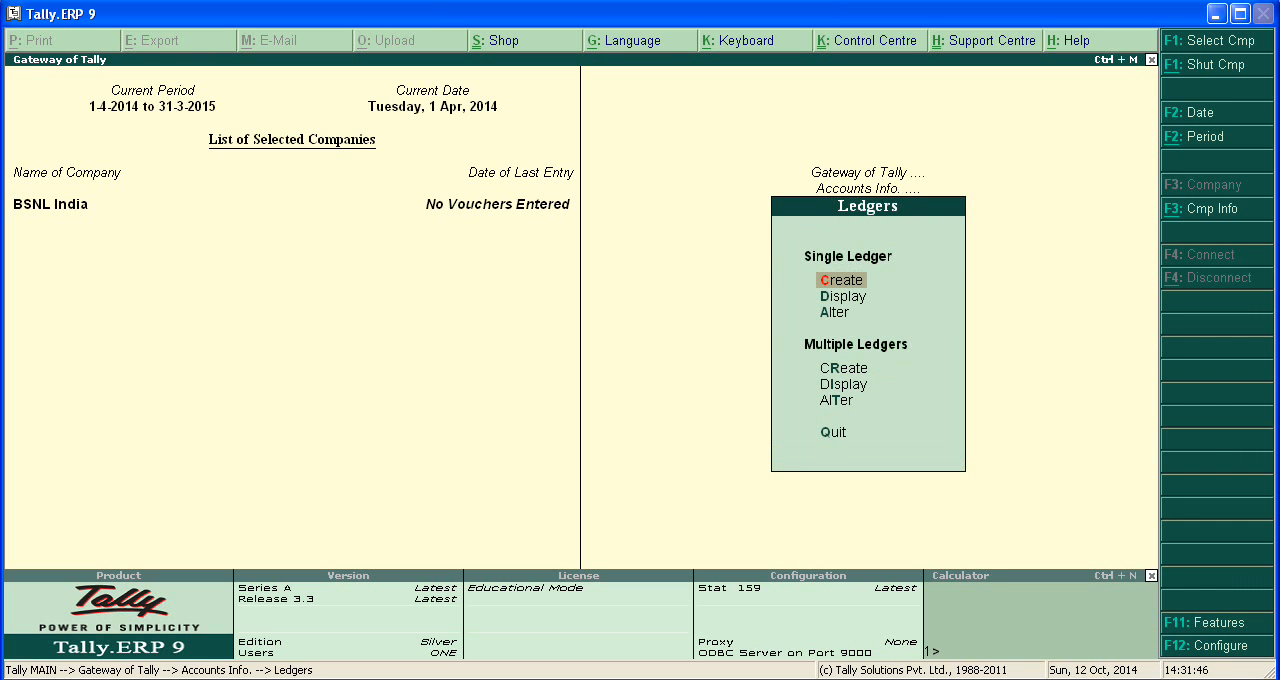
key("Return")
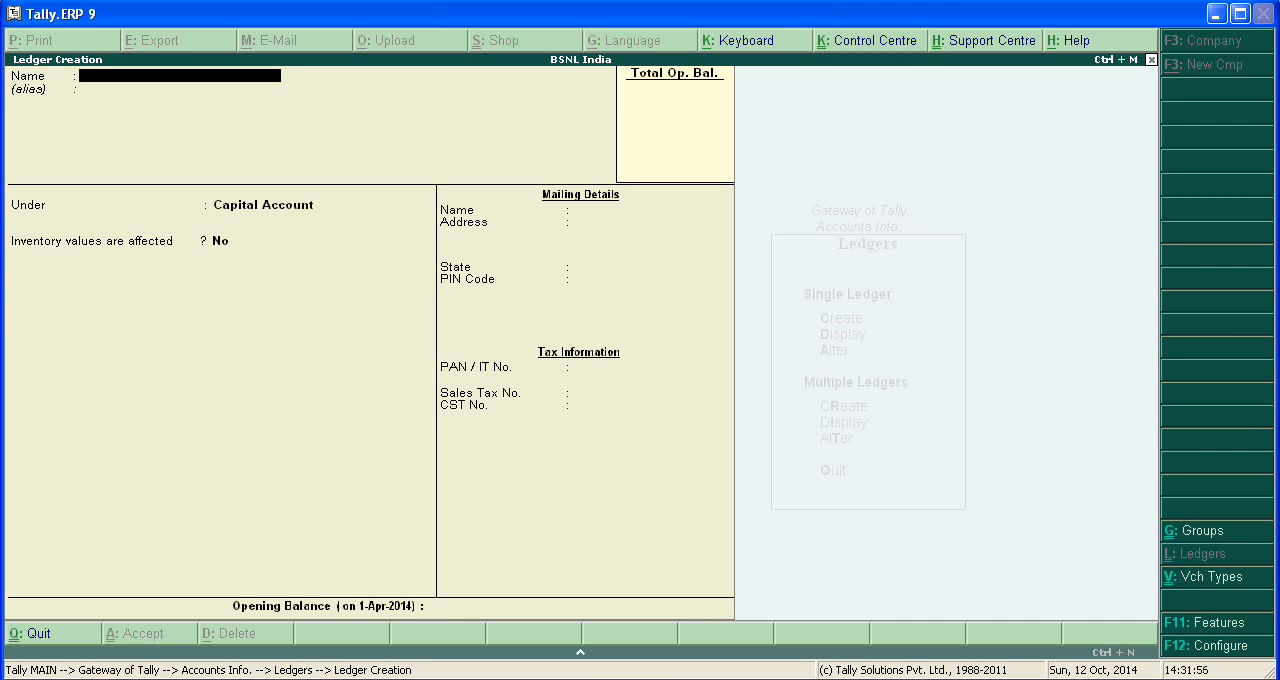
type("Output Service Tax on Teleph")
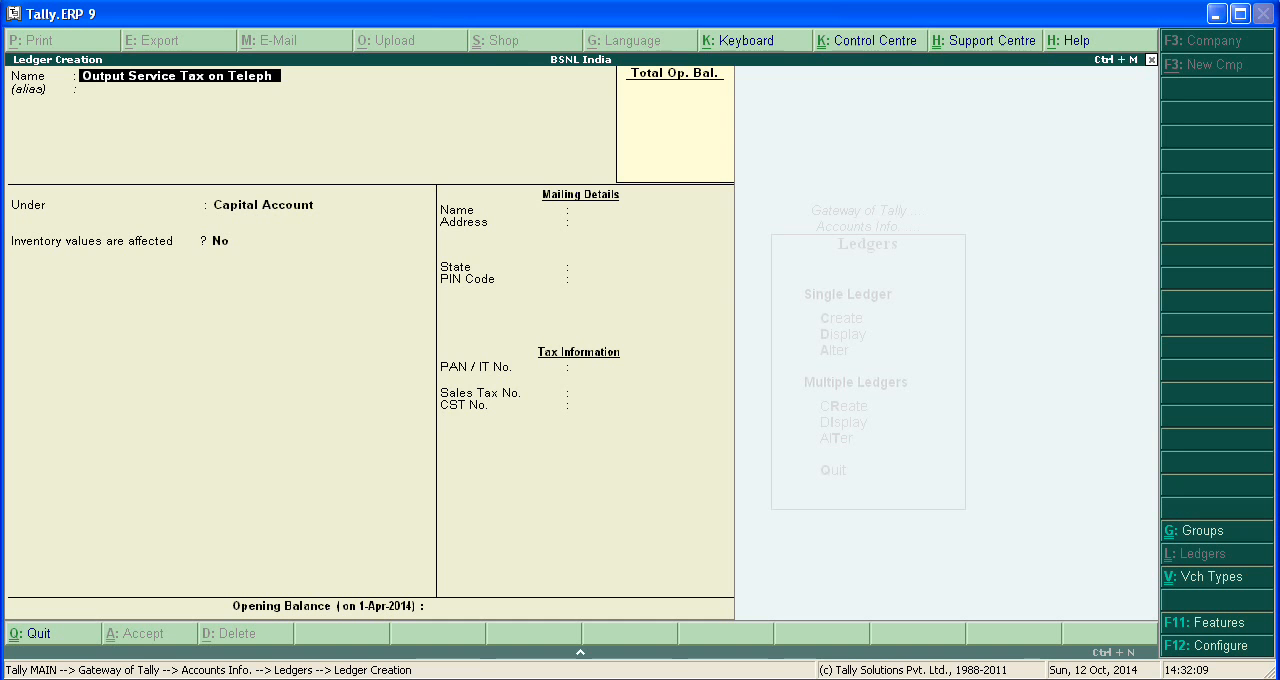
type("one Bill")
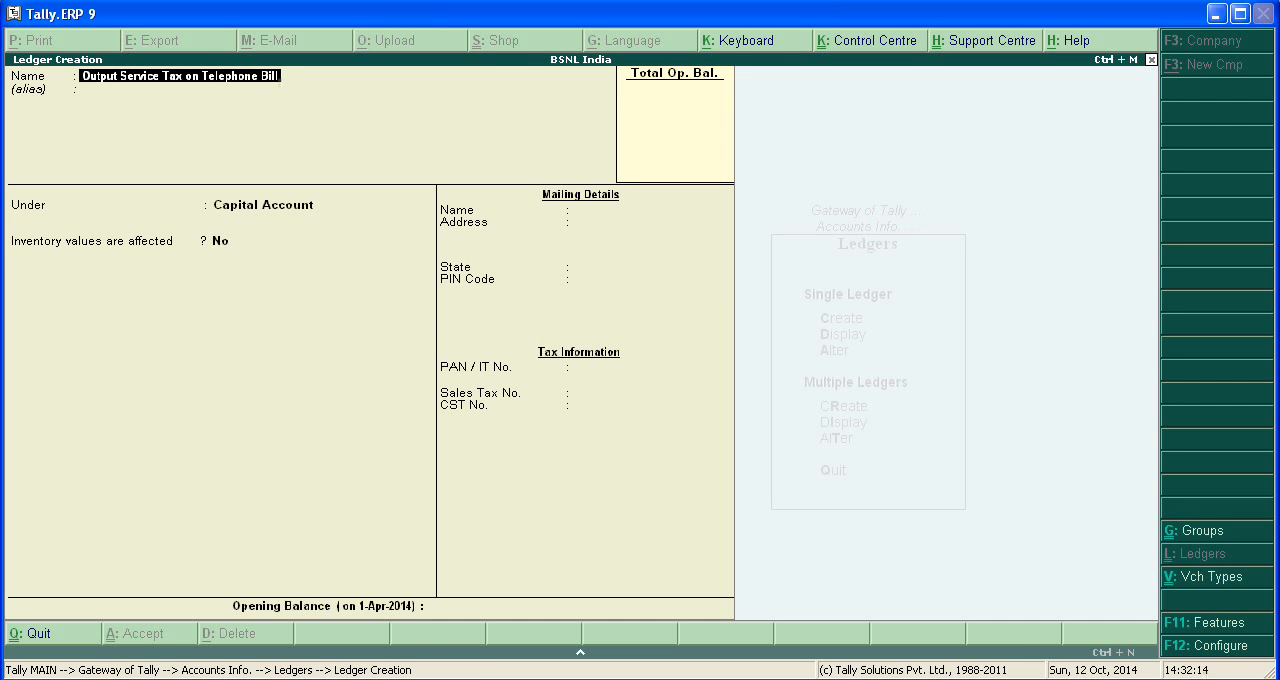
type(".")
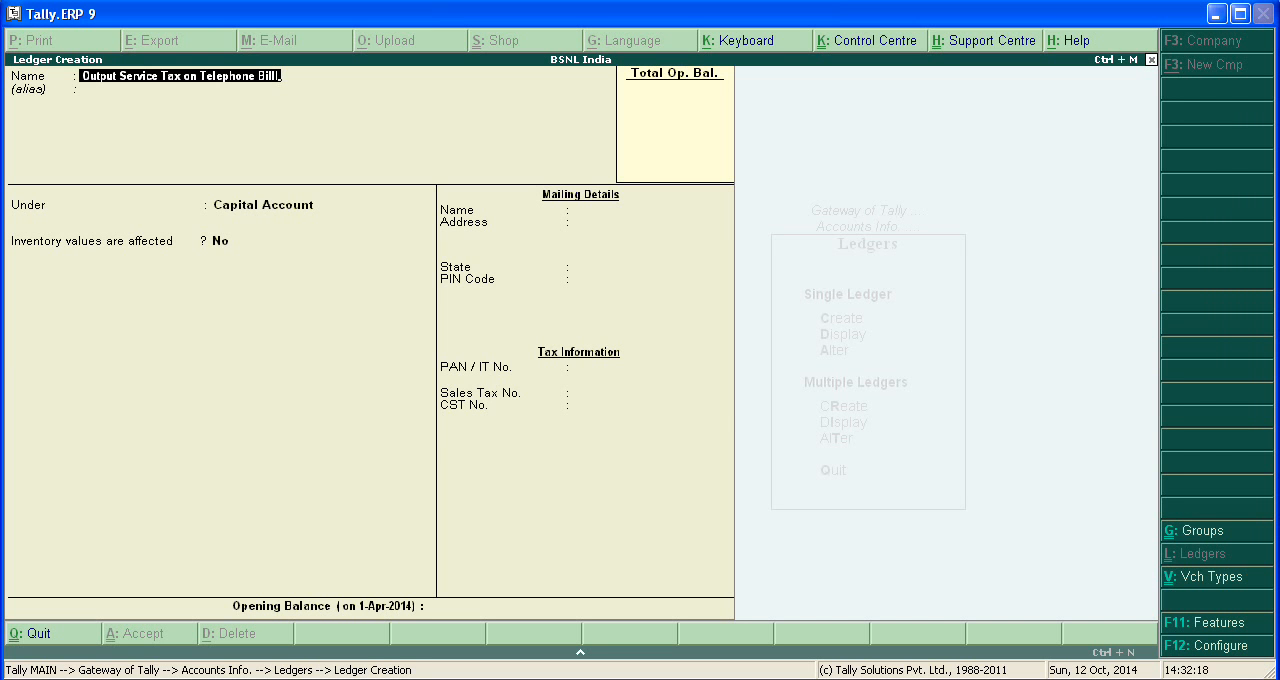
key("Return")
key("Return")
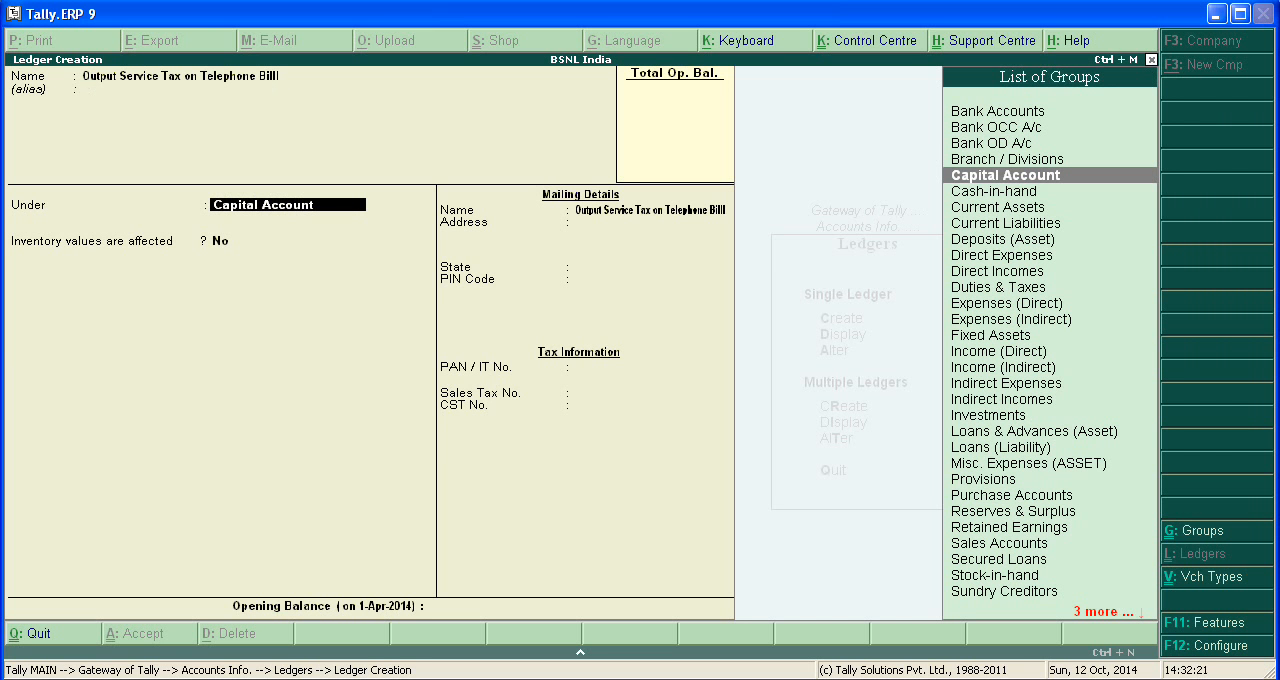
Place the output service tax ledger under the Duties & Taxes group.
type("D")
key("Down")
key("Down")
key("Down")
key("Down")
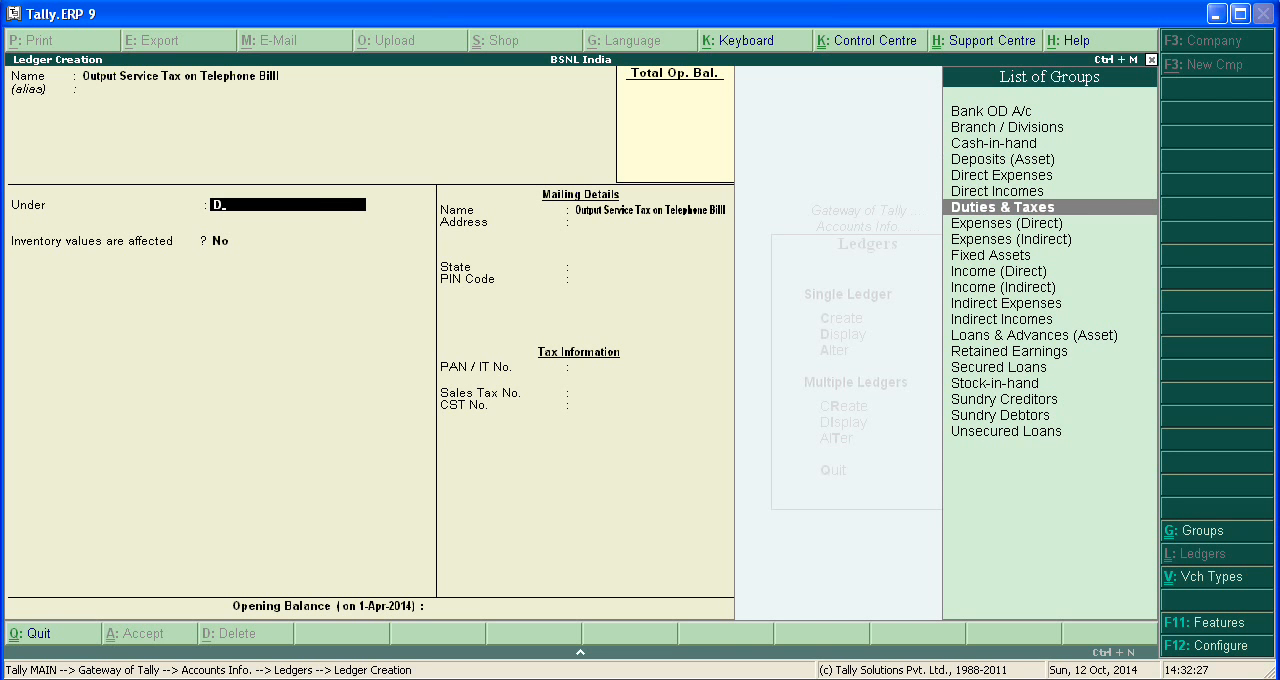
key("Return")
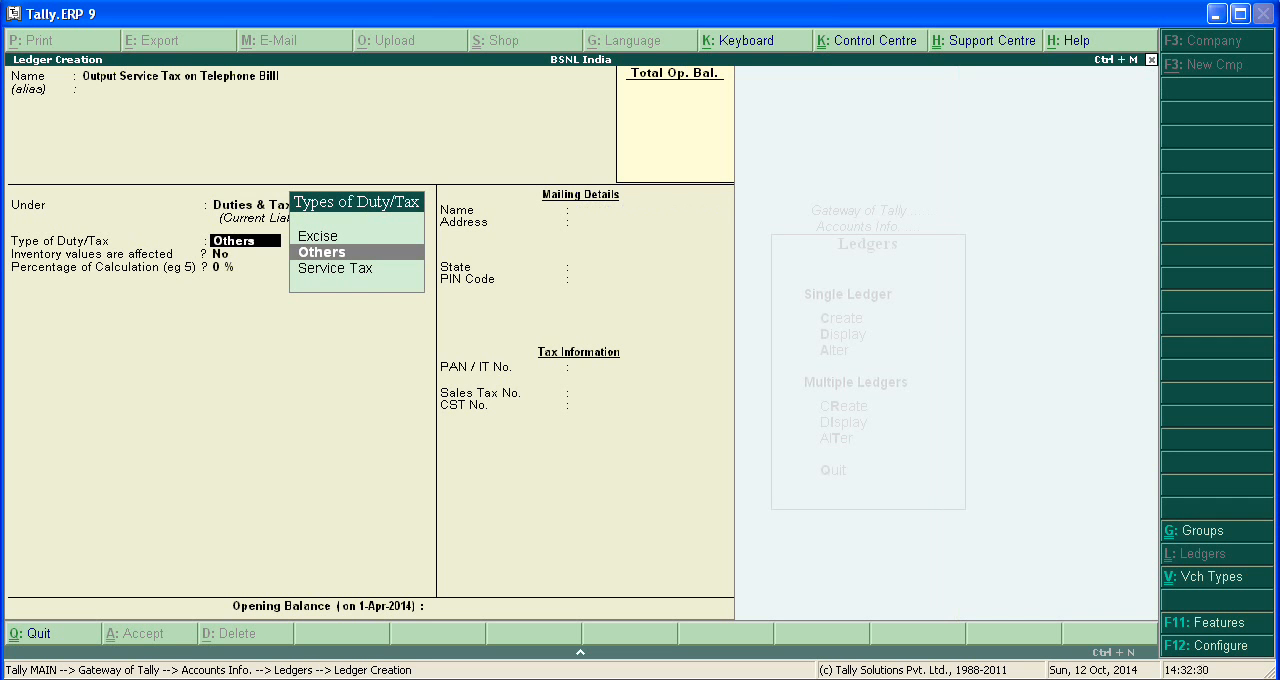
Set the ledger's type of duty to Service Tax with tax head Any, leave the opening balance empty and save it.
key("Down")
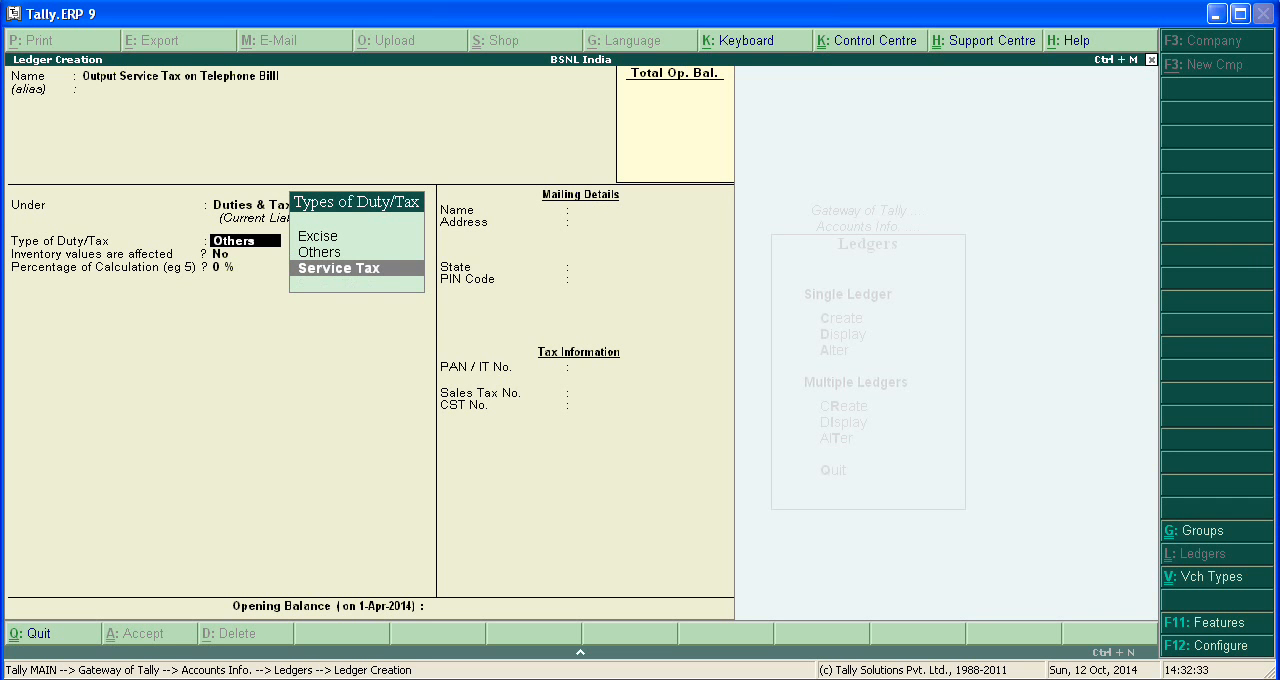
key("Return")
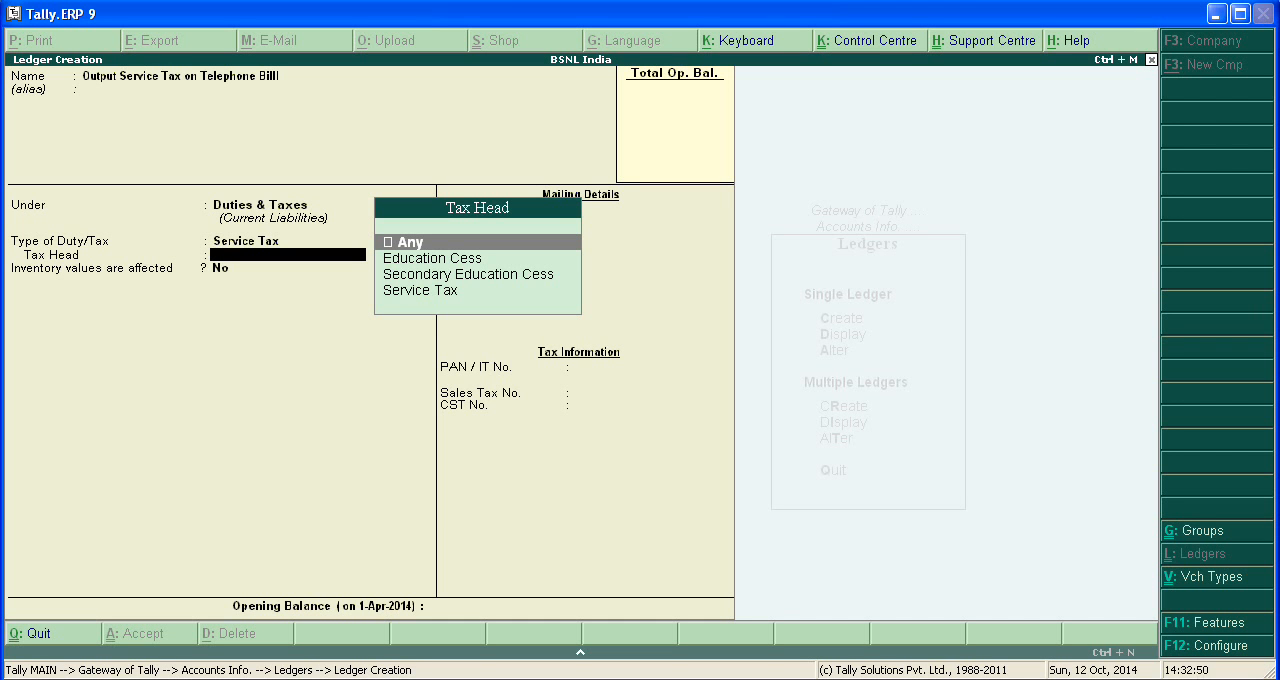
key("Return")
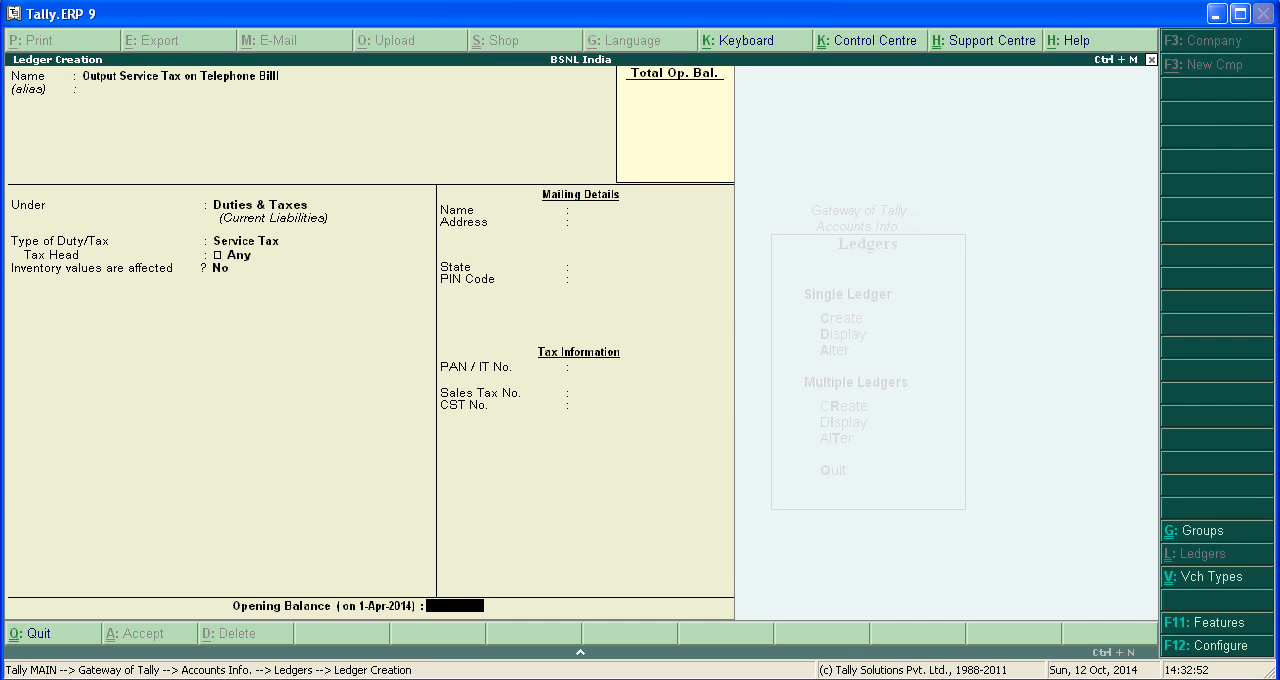
key("Return")
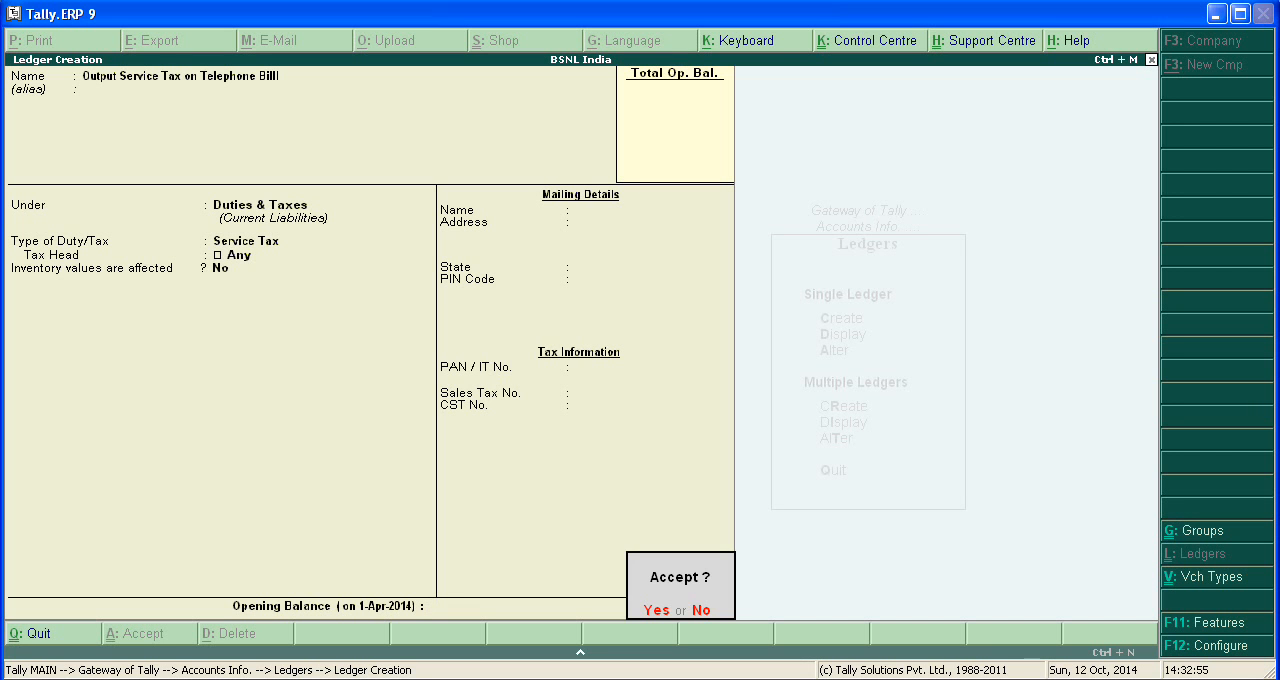
key("Return")
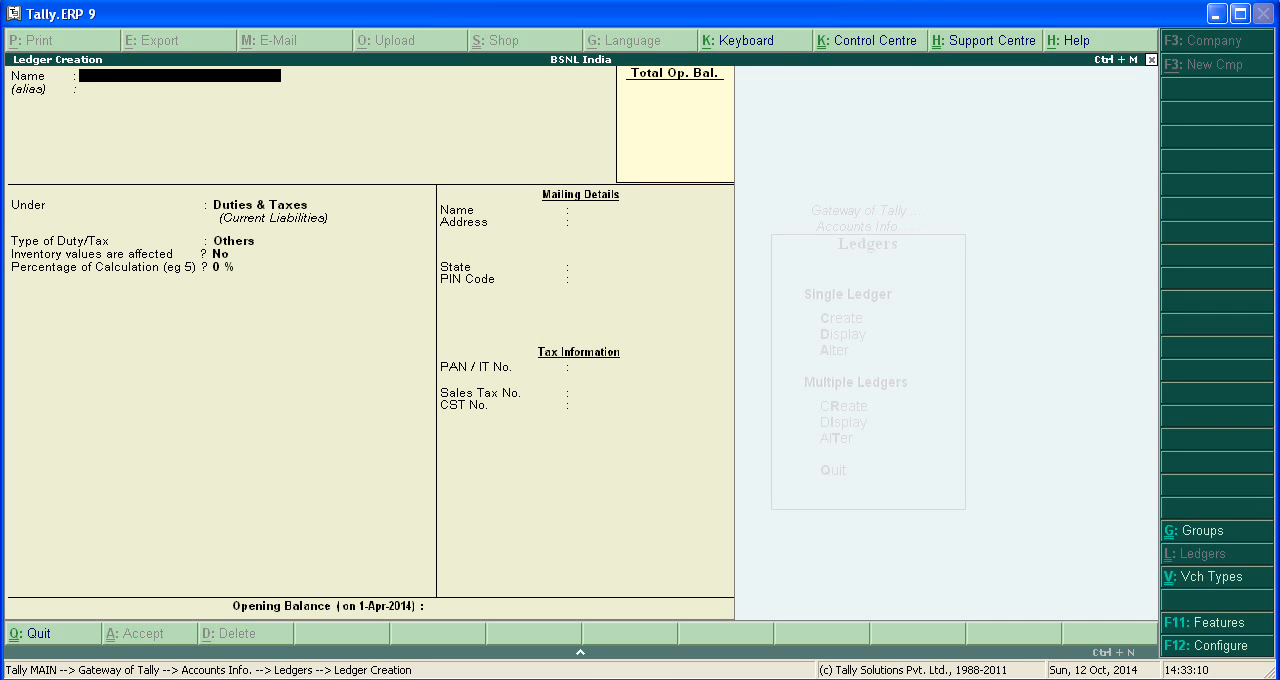
Name the new ledger "Telephone Service" and leave its alias empty.
type("Telephone Service")
key("Return")
key("Return")
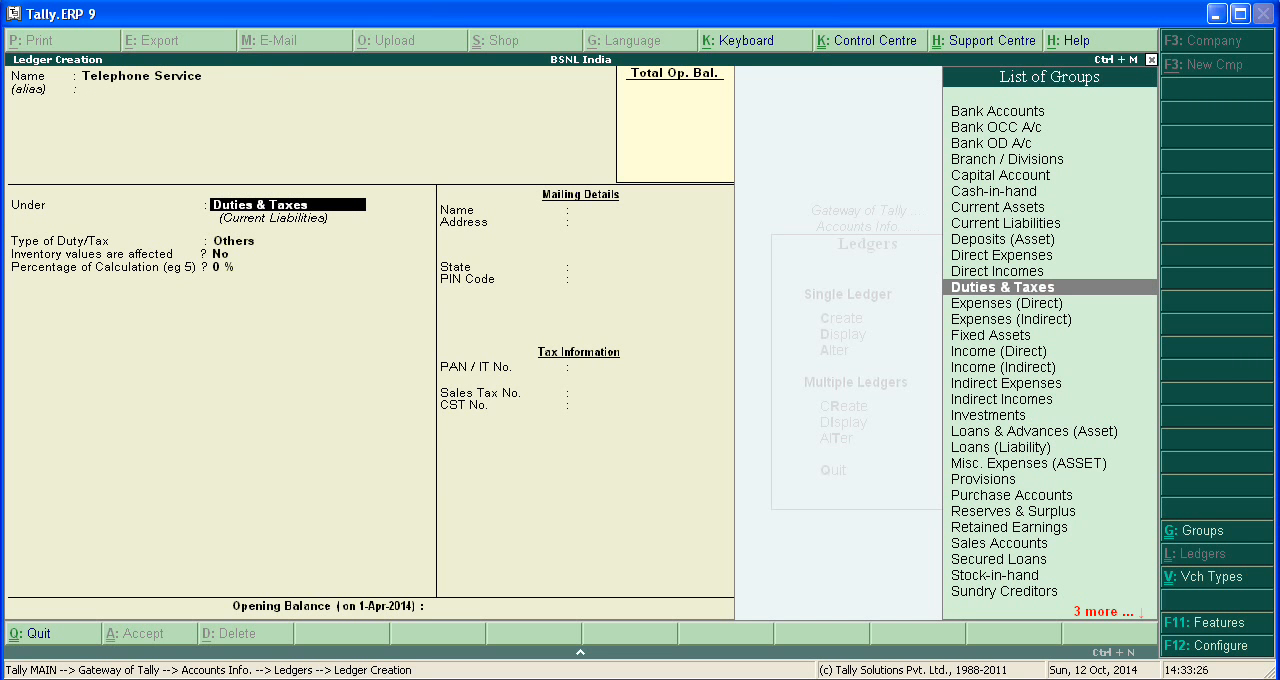
Place the Telephone Service ledger under the Sales Accounts group and keep inventory values affected set to Yes.
type("S")
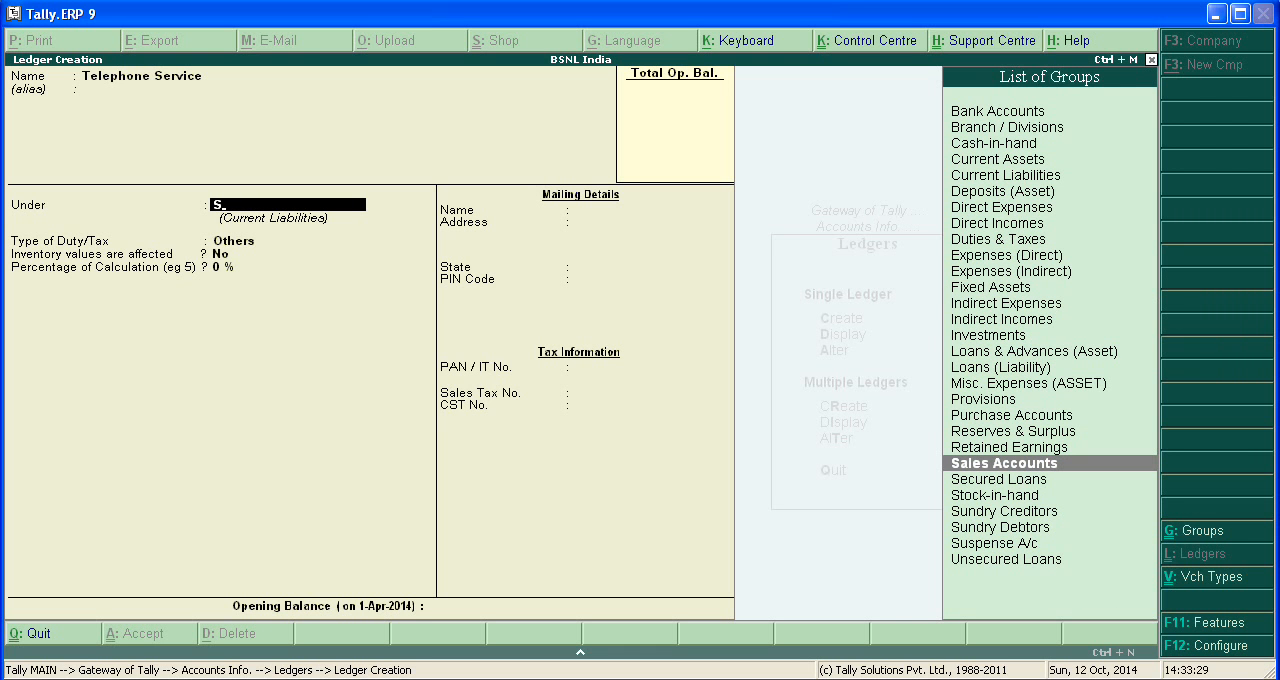
key("Return")
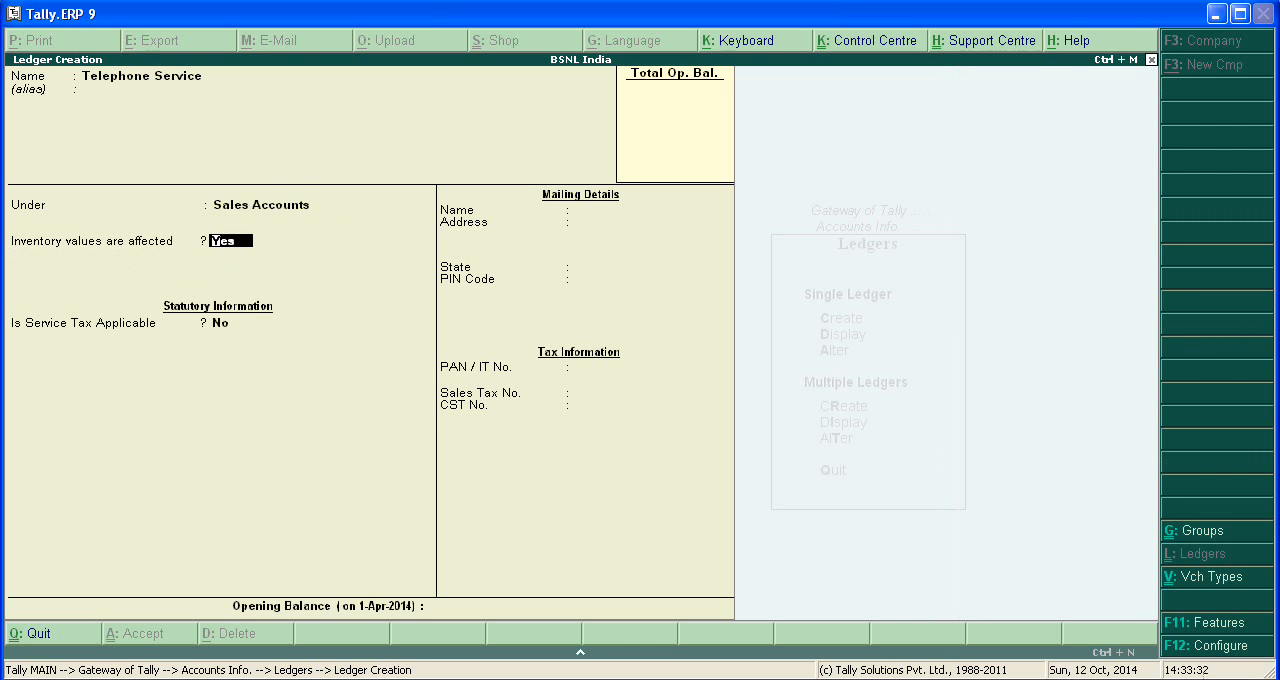
key("Return")
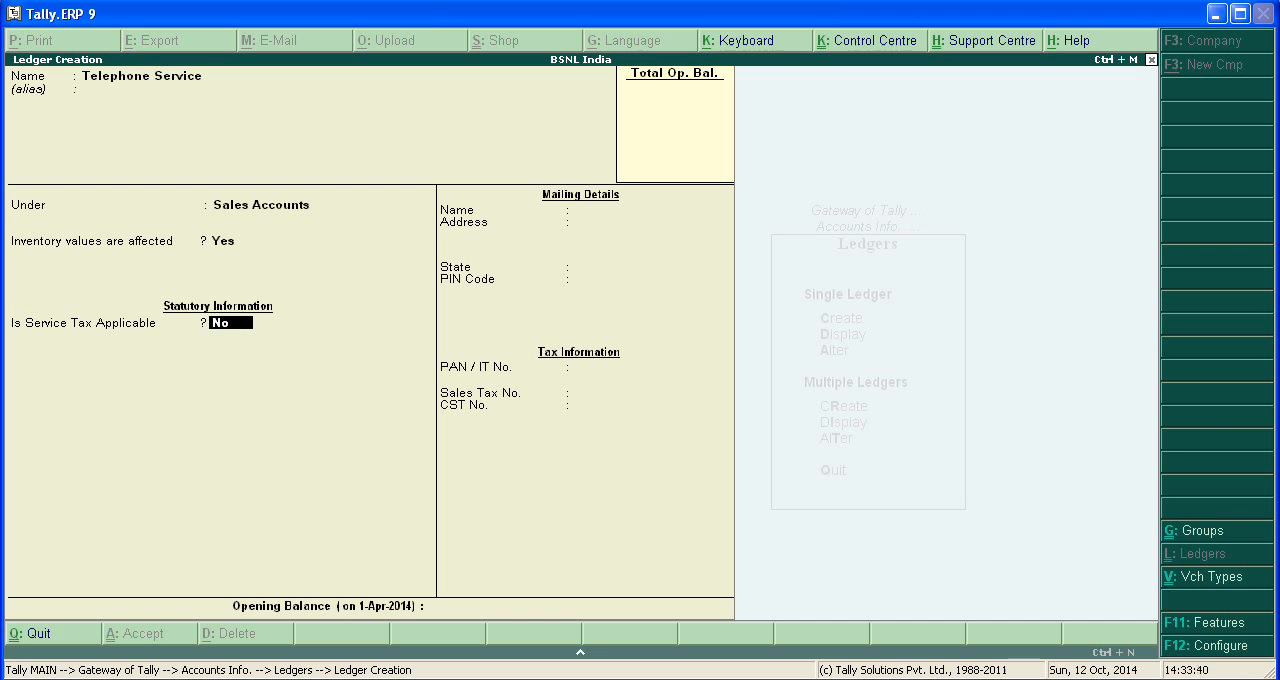
Make service tax applicable with default service category Telephone Services, and save the ledger without an opening balance.
type("y")
key("Return")
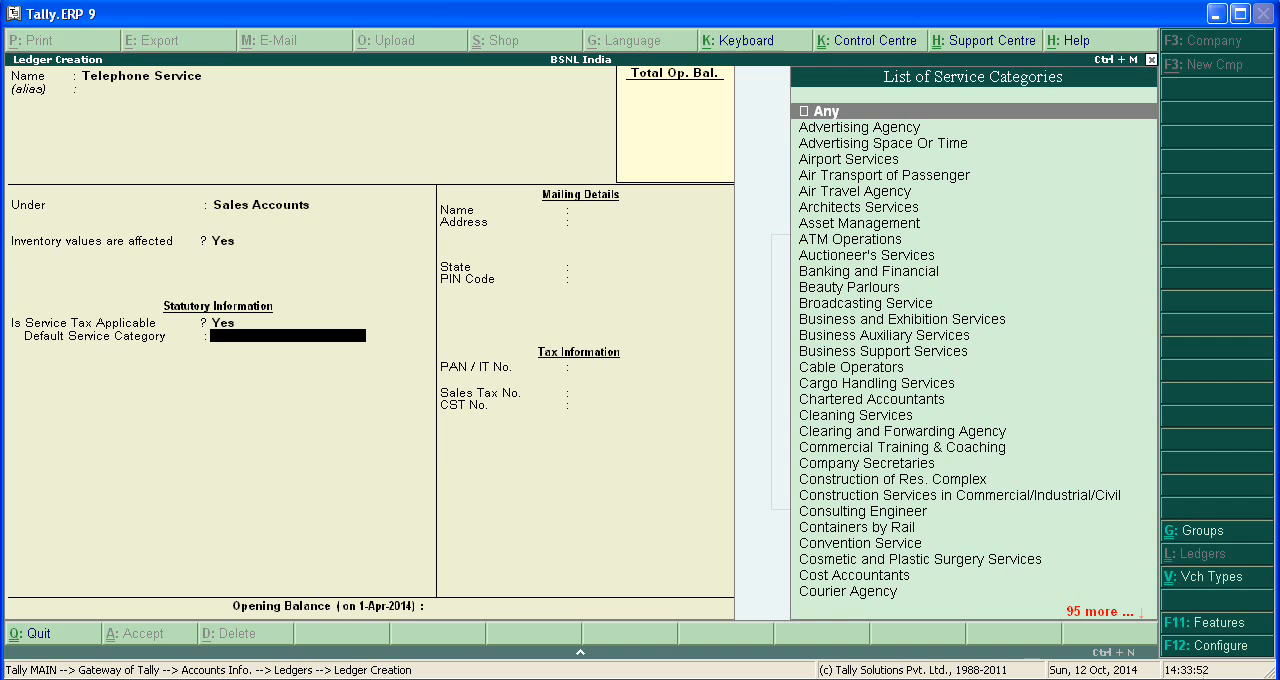
type("T")
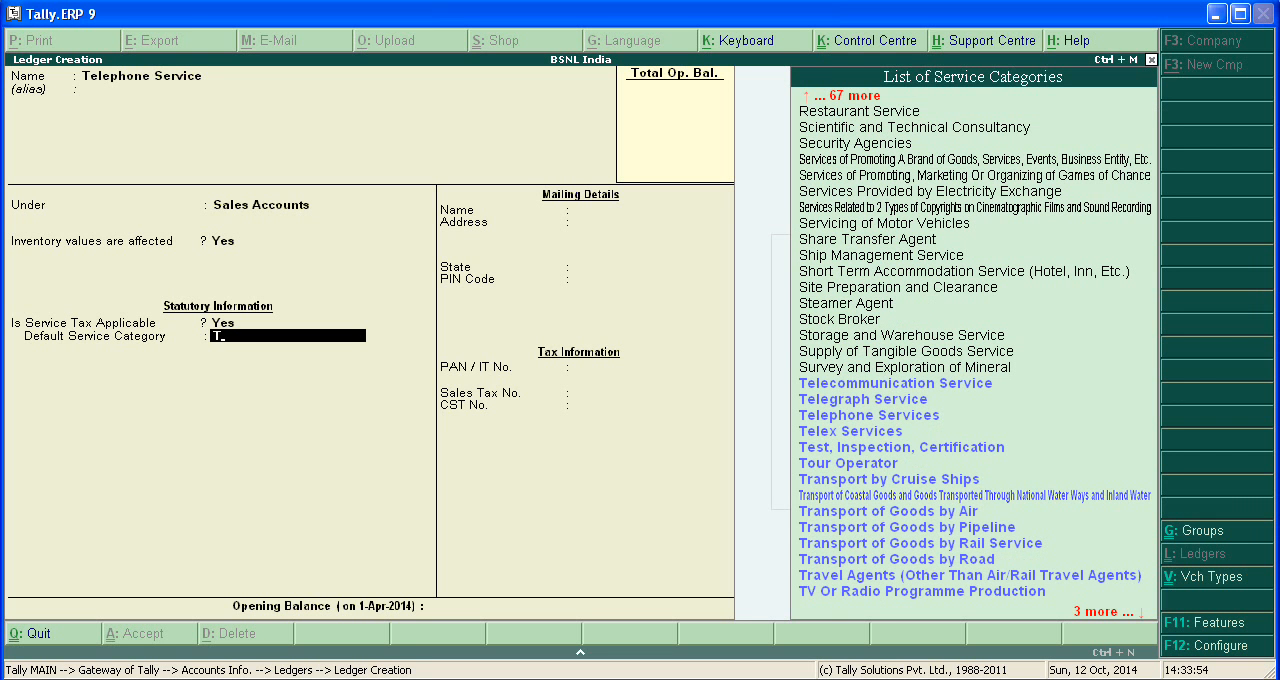
key("Down")
key("Down")
key("Down")
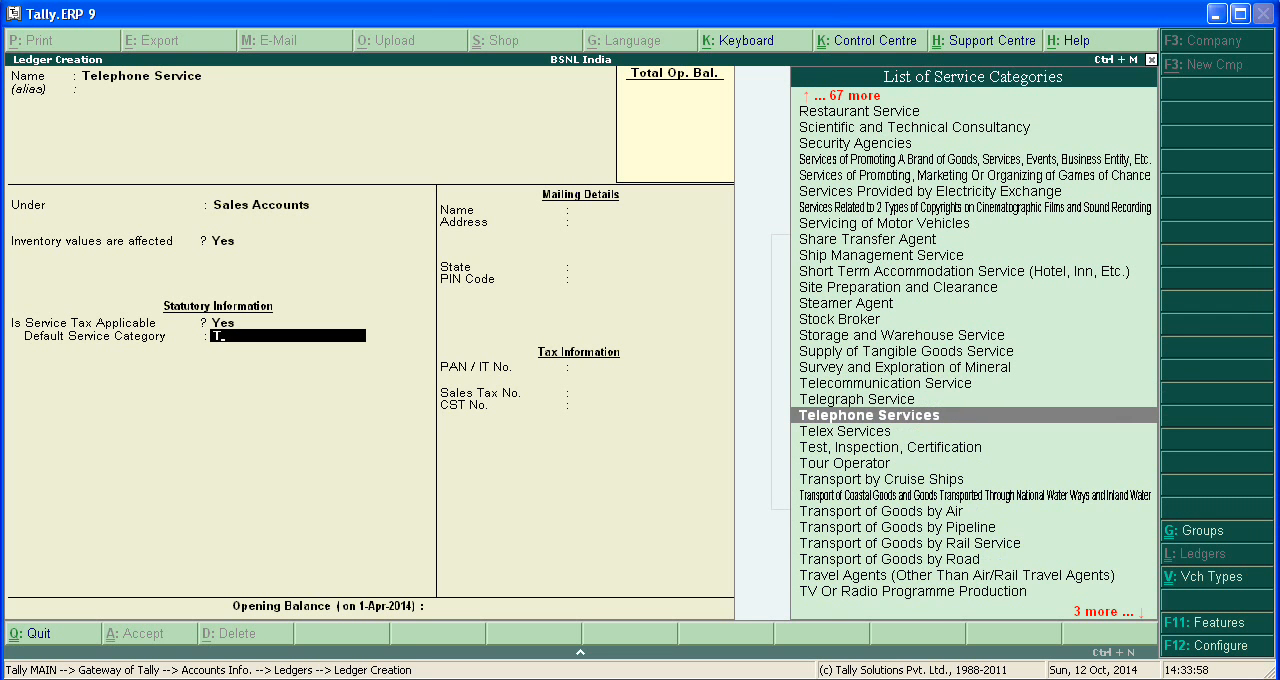
key("Return")
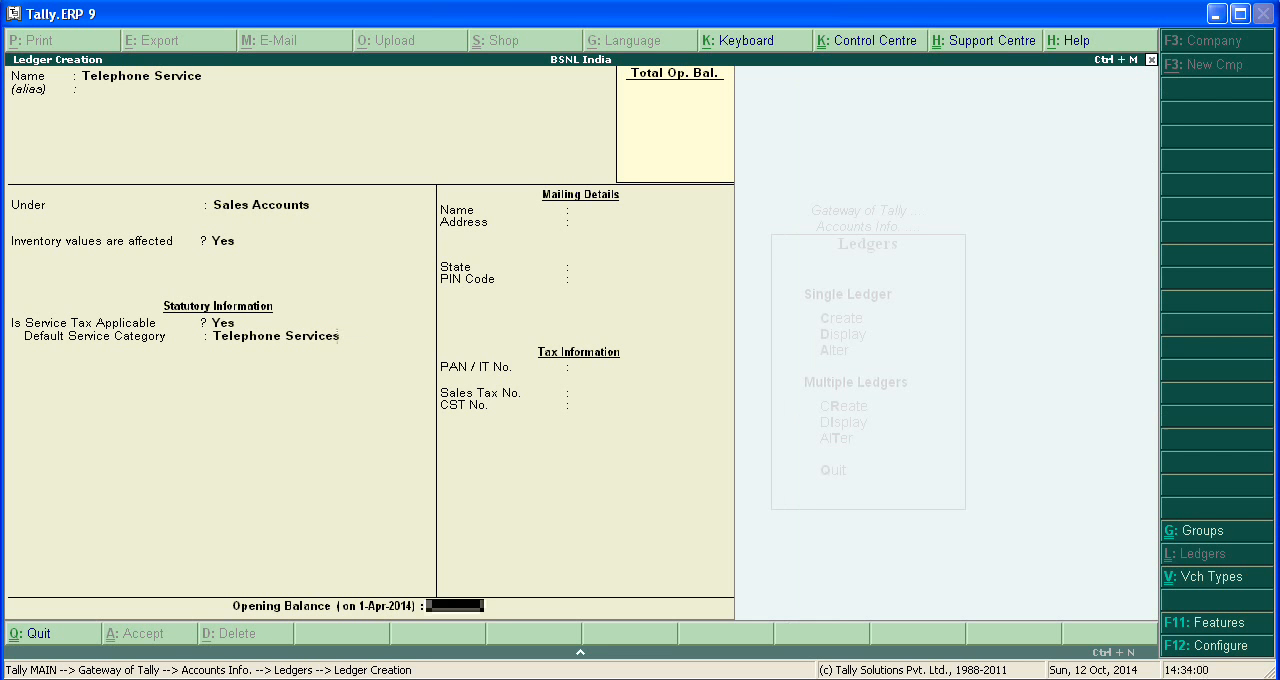
key("Return")
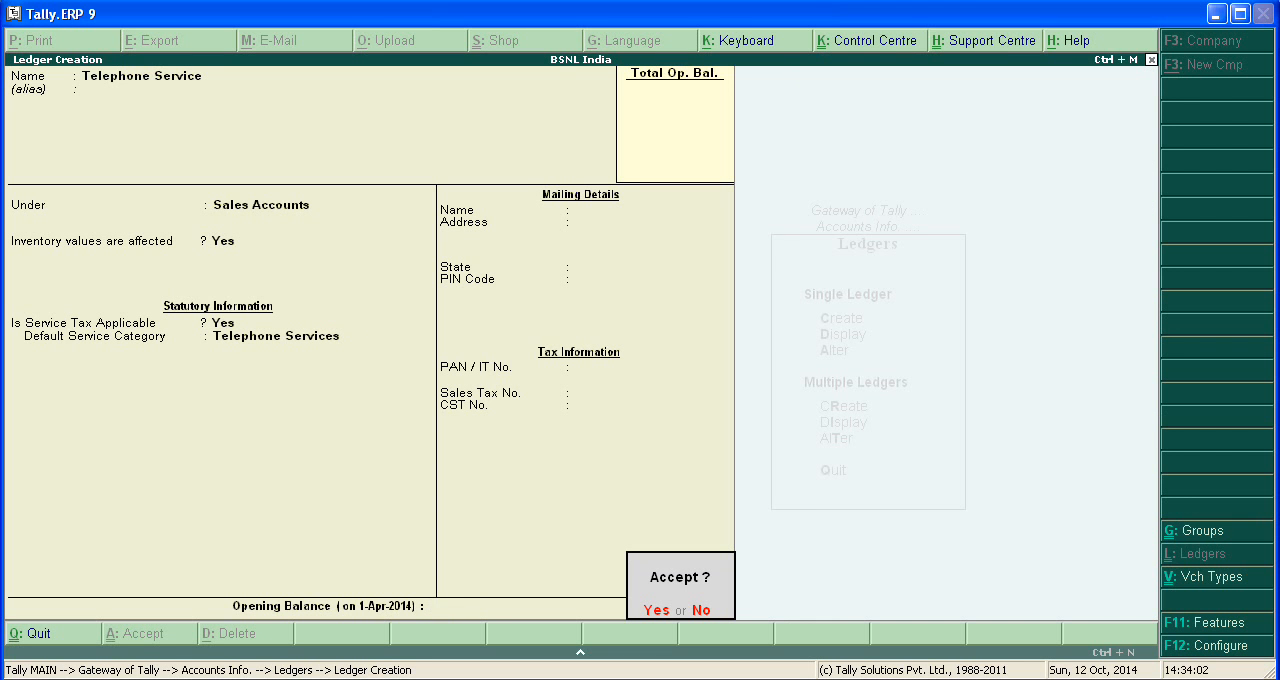
key("Return")
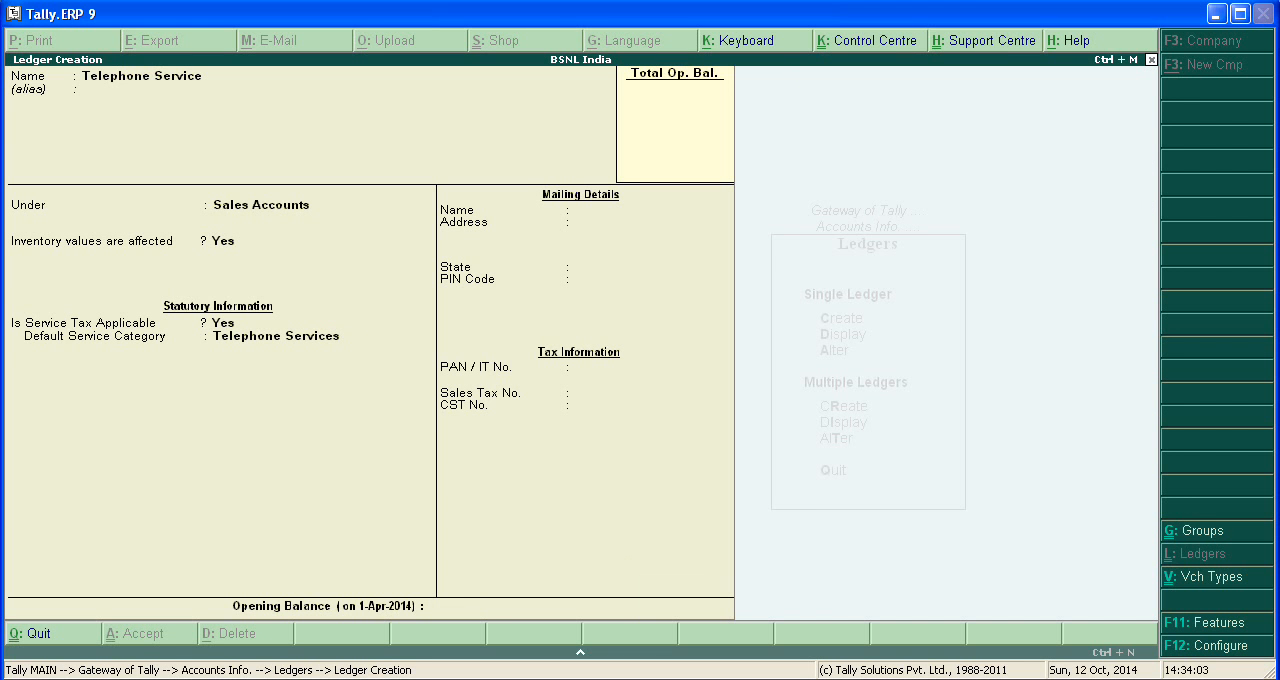